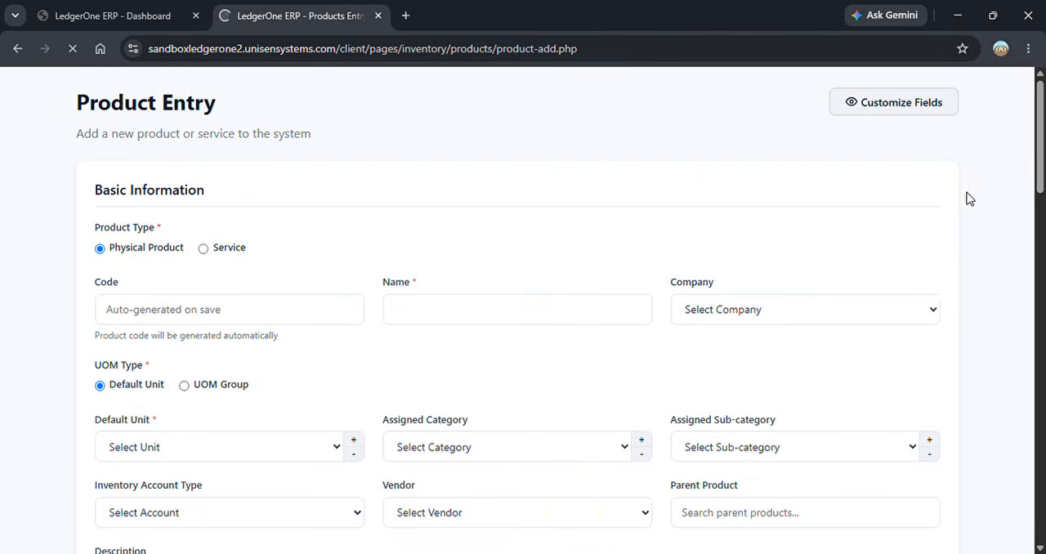
- Enable entering Trade Price / MRP by Carton/Dozen in the visible-field customization and save the preferences
left_click(926, 155)
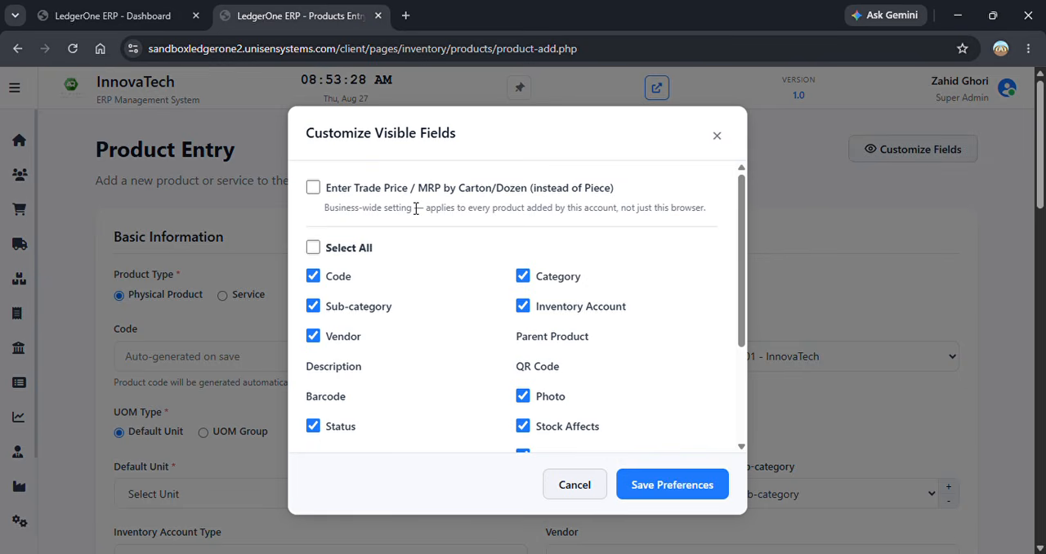
left_click(315, 189)
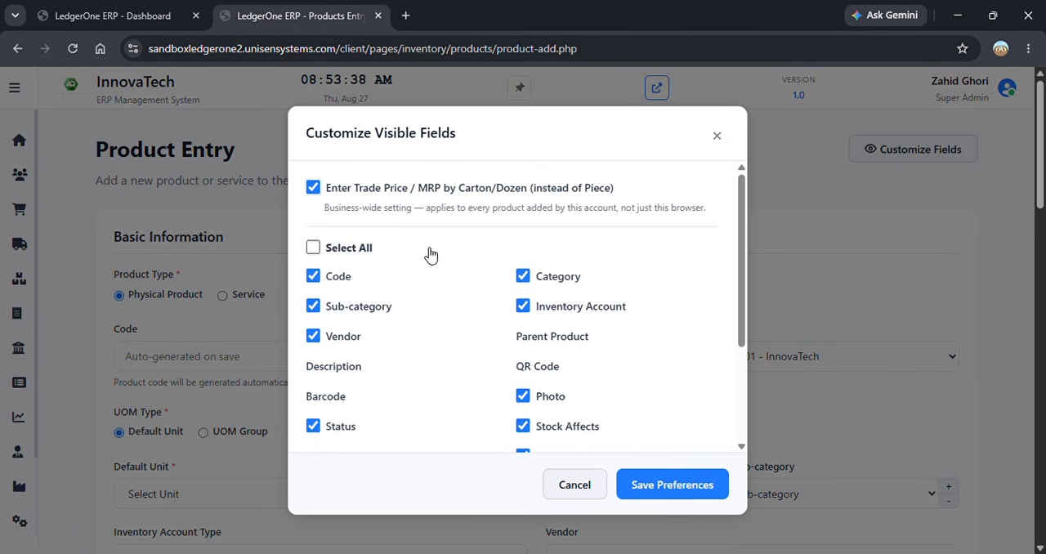
left_click(690, 487)
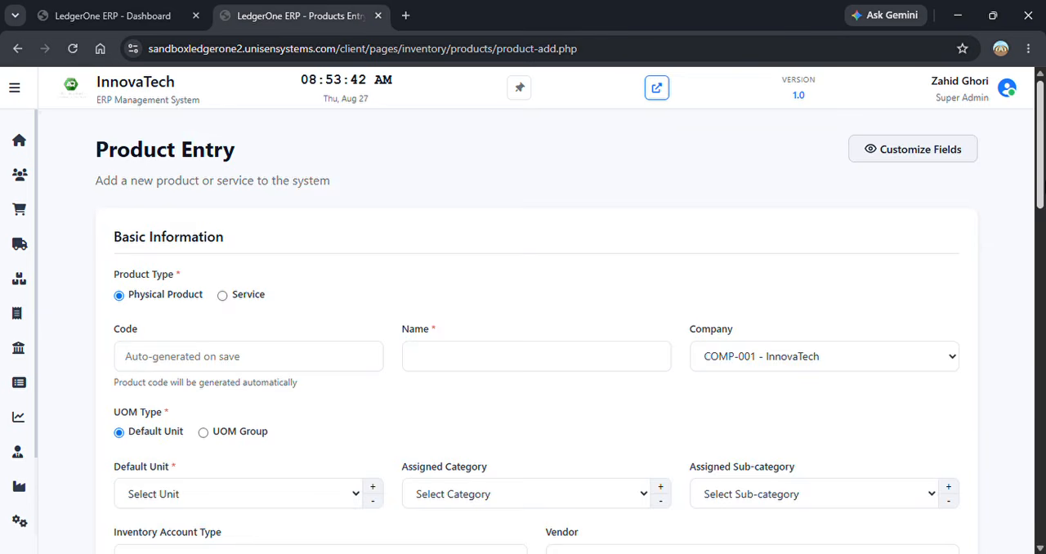
- Enter Sample2 as the name of the new product
scroll(1044, 199, "down", 2)
left_click(537, 244)
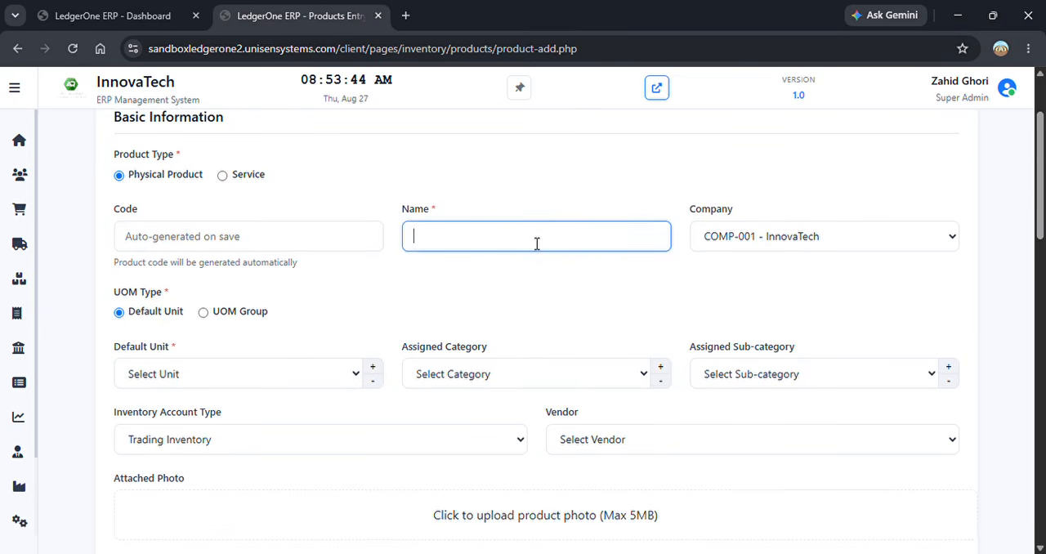
left_click(530, 278)
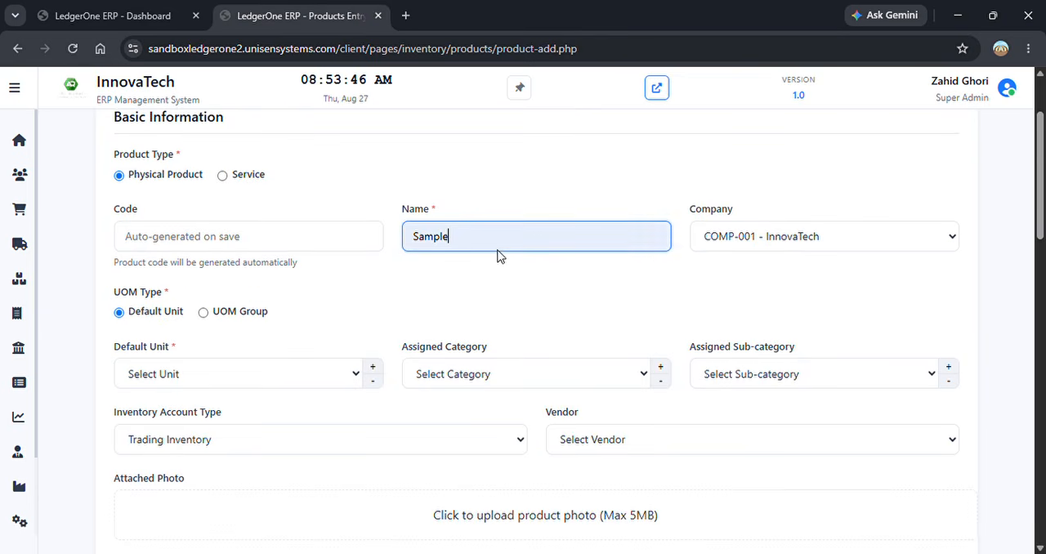
type("2")
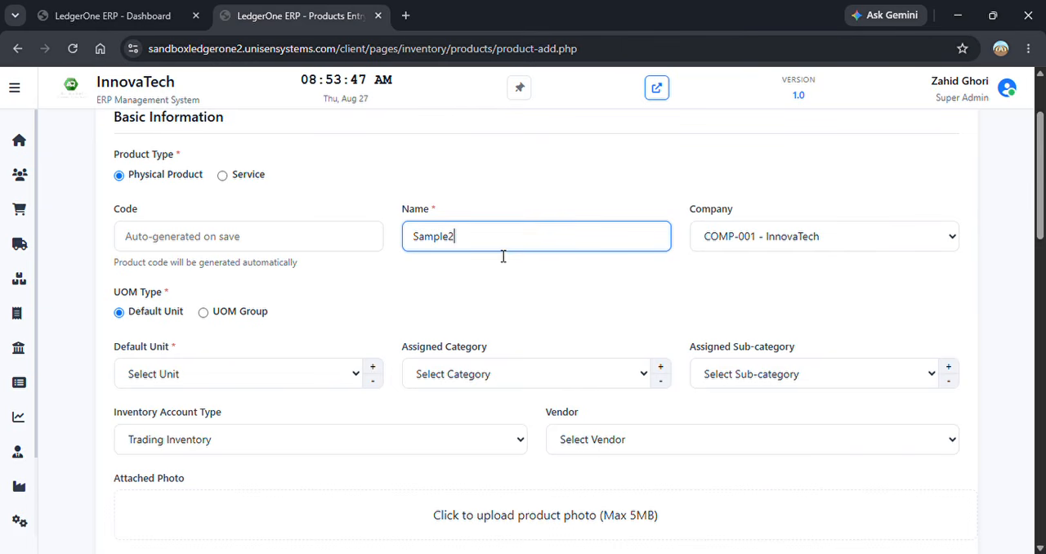
- Set the product's UOM type to UOM Group with the Standard group and a carton conversion factor of 24
left_click(228, 318)
left_click(240, 376)
left_click(193, 446)
left_click(433, 373)
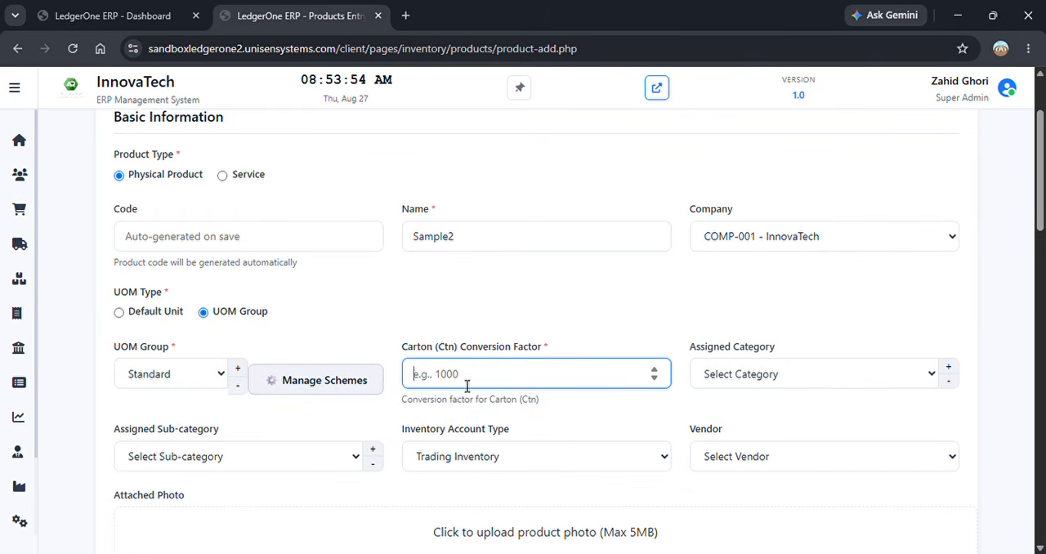
type("24")
- Assign ABC PVT LTD as the product's vendor
left_click_drag(1040, 199, 1041, 281)
left_click(847, 169)
left_click(821, 214)
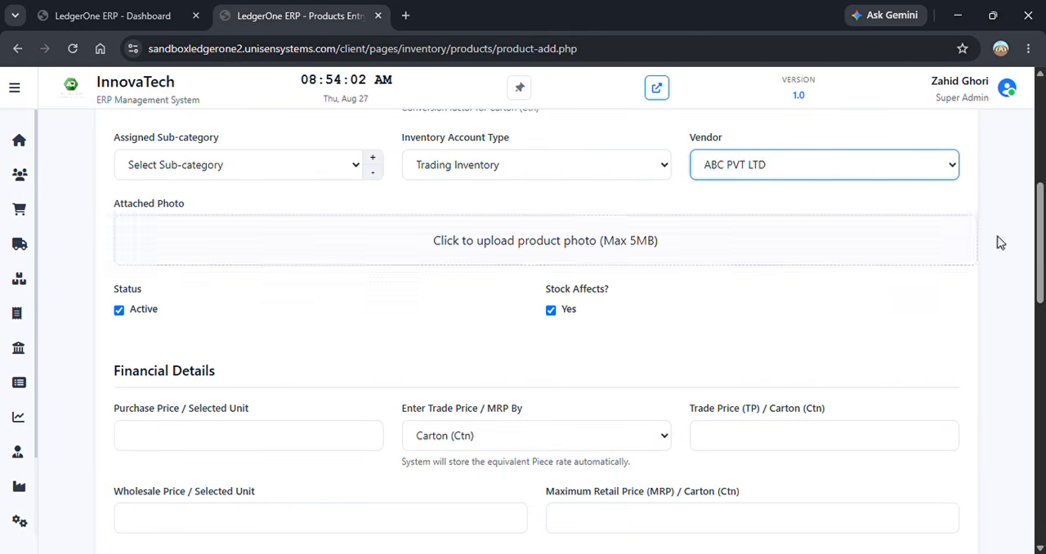
- Set the trade price per carton to 2000 and the purchase price per selected unit to 83.333
left_click_drag(1039, 254, 1039, 309)
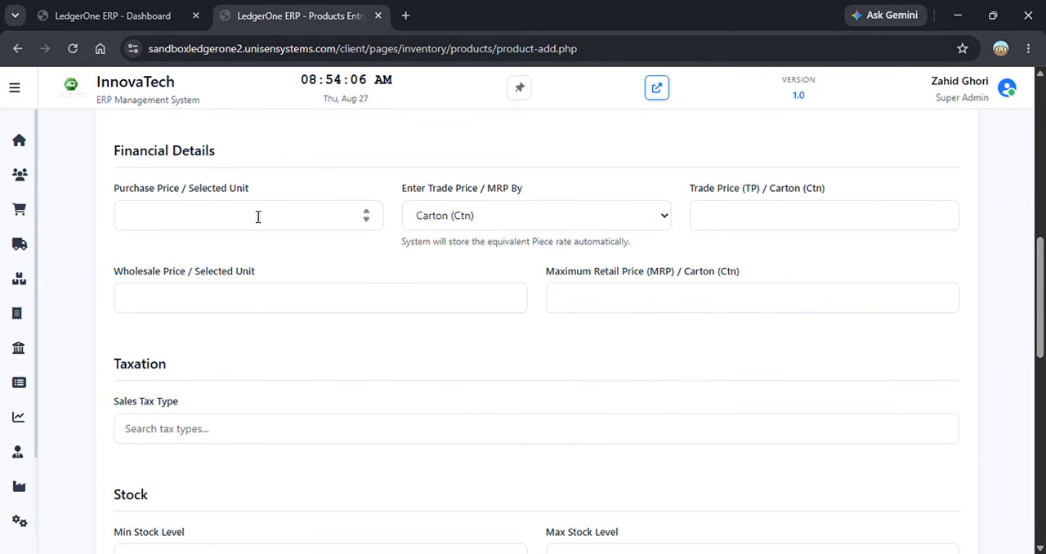
left_click(527, 218)
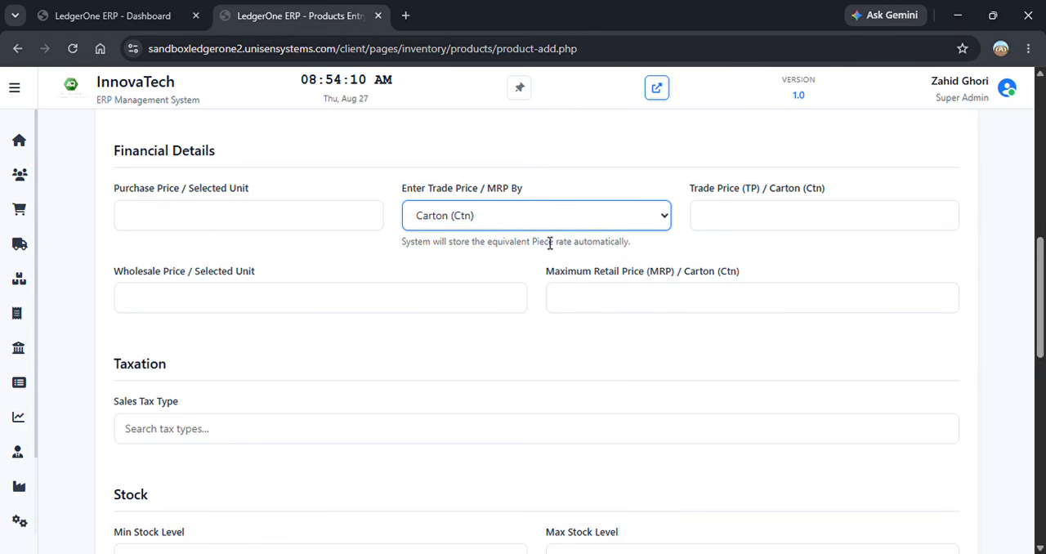
left_click(794, 215)
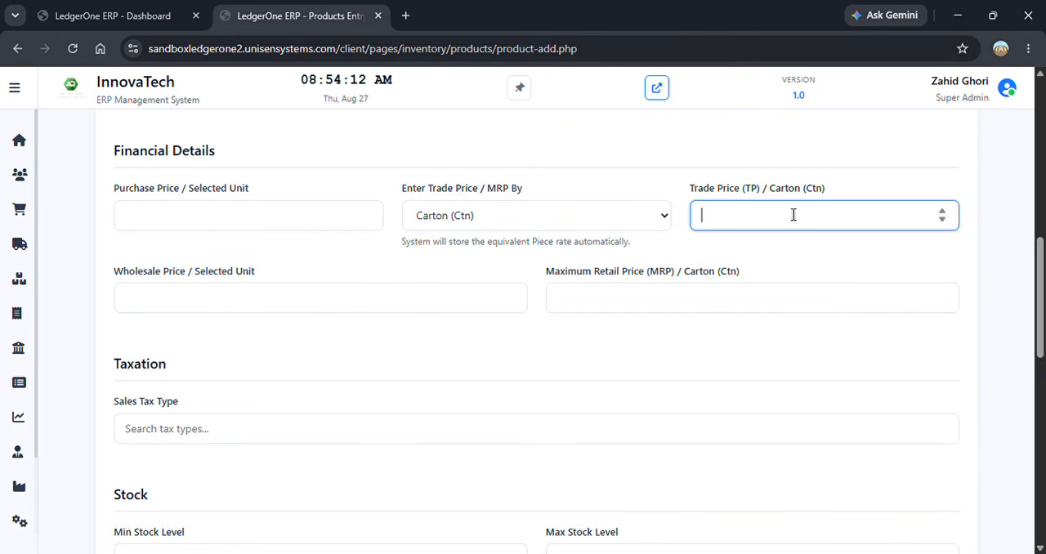
type("2000")
left_click(250, 225)
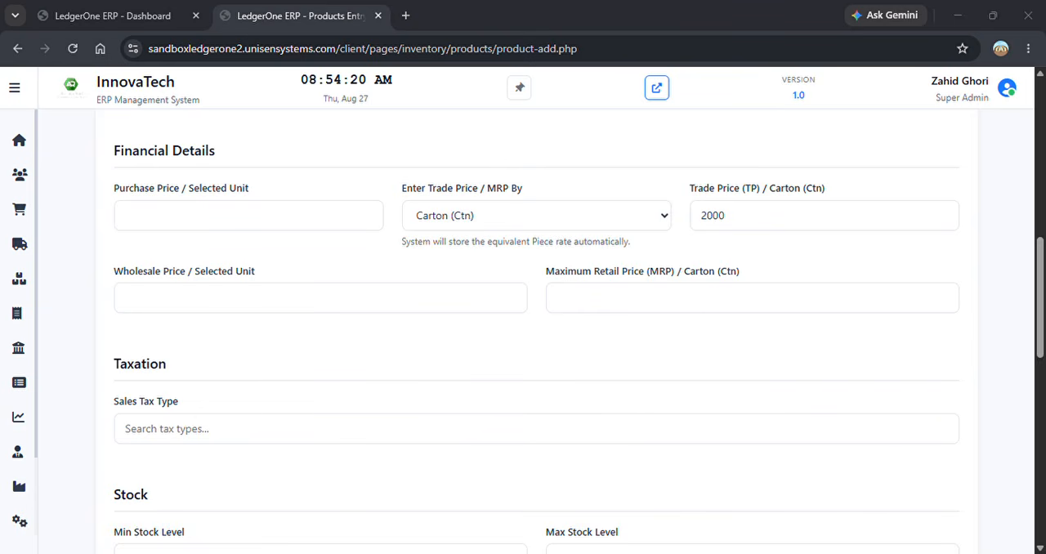
key("alt+Tab")
type("8")
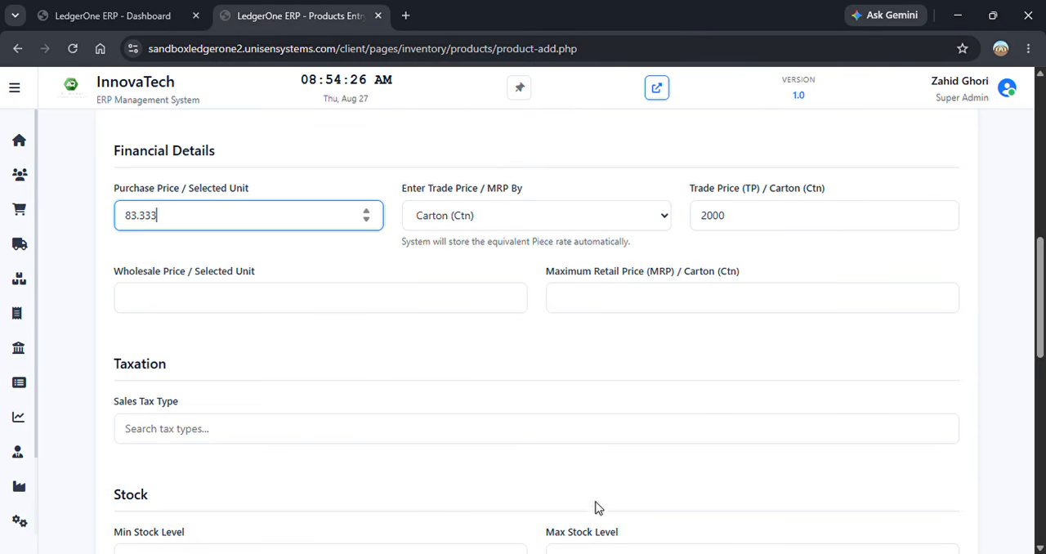
- Set the product's minimum stock level to 20 and maximum stock level to 40
left_click(614, 306)
left_click_drag(1042, 294, 1041, 366)
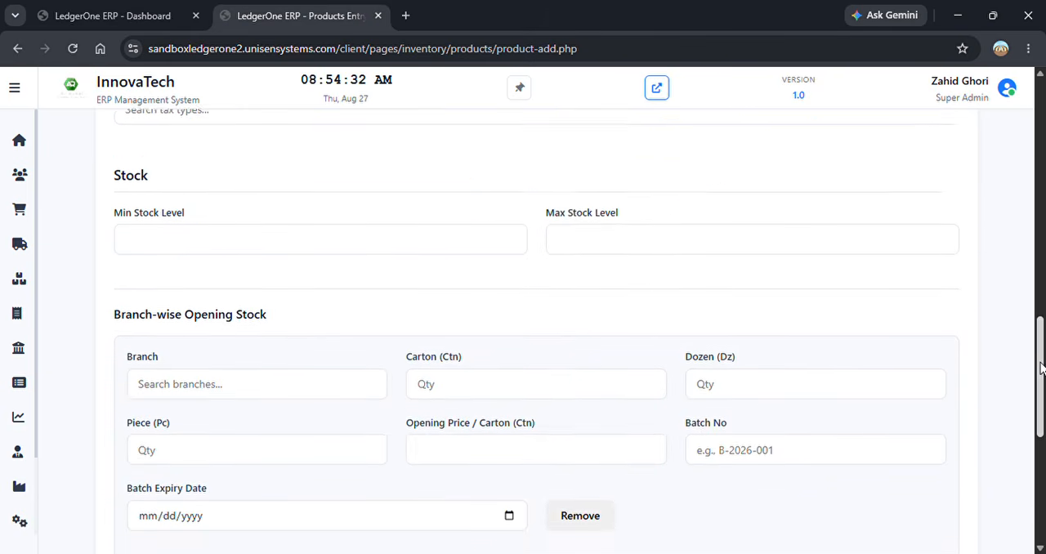
left_click(230, 260)
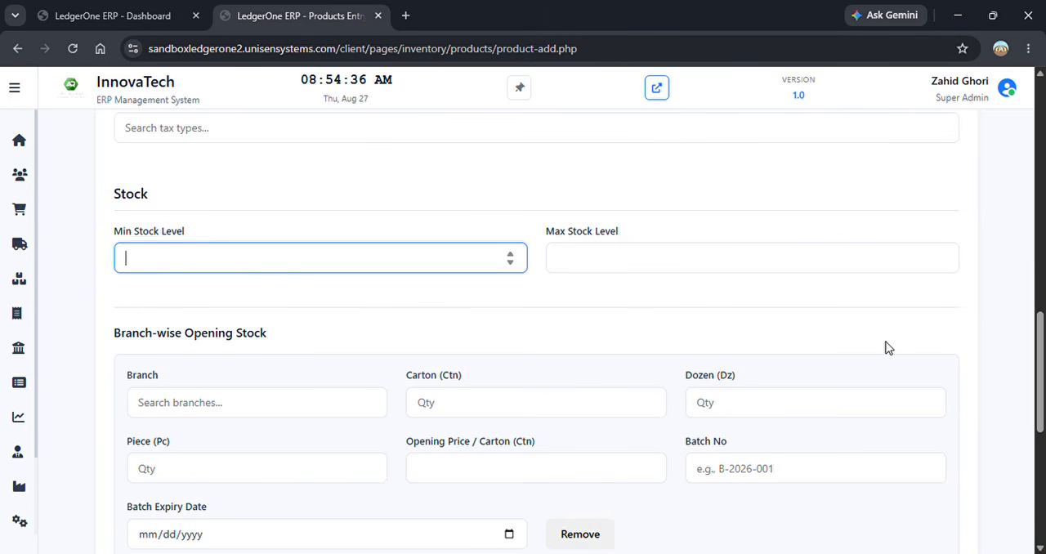
type("20")
left_click(754, 270)
type("40")
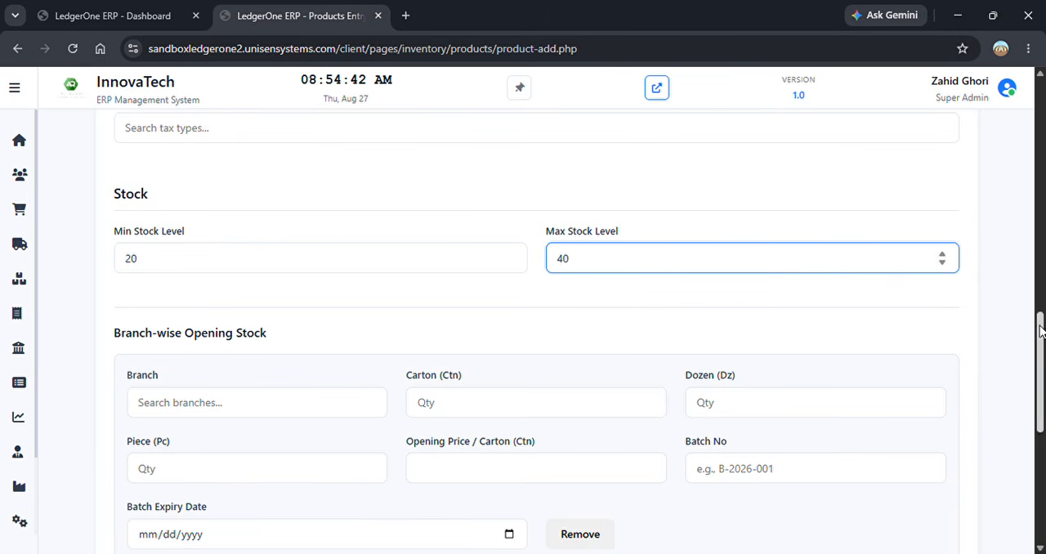
- Change the minimum stock level to 30
scroll(1041, 352, "down", 1)
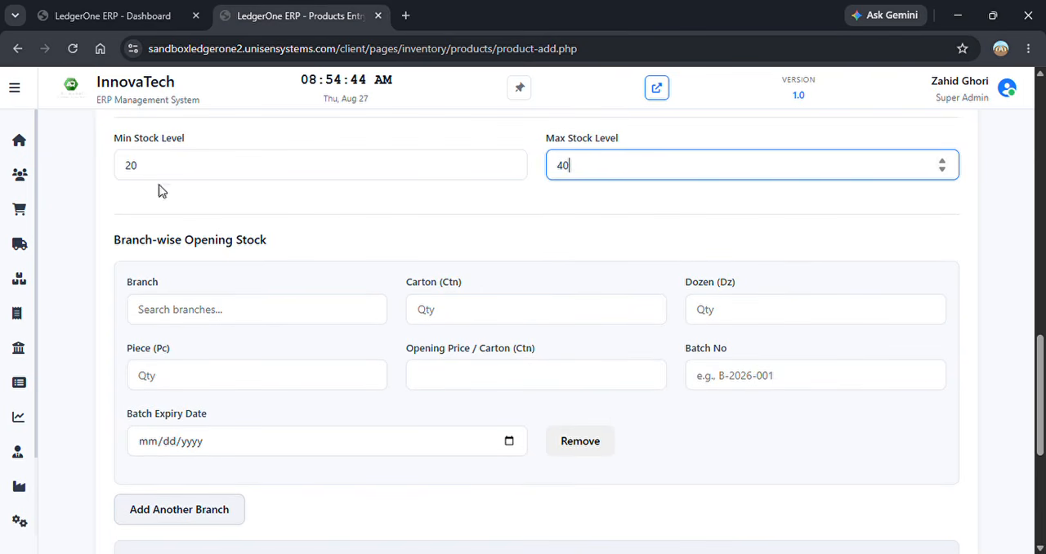
double_click(128, 166)
type("30")
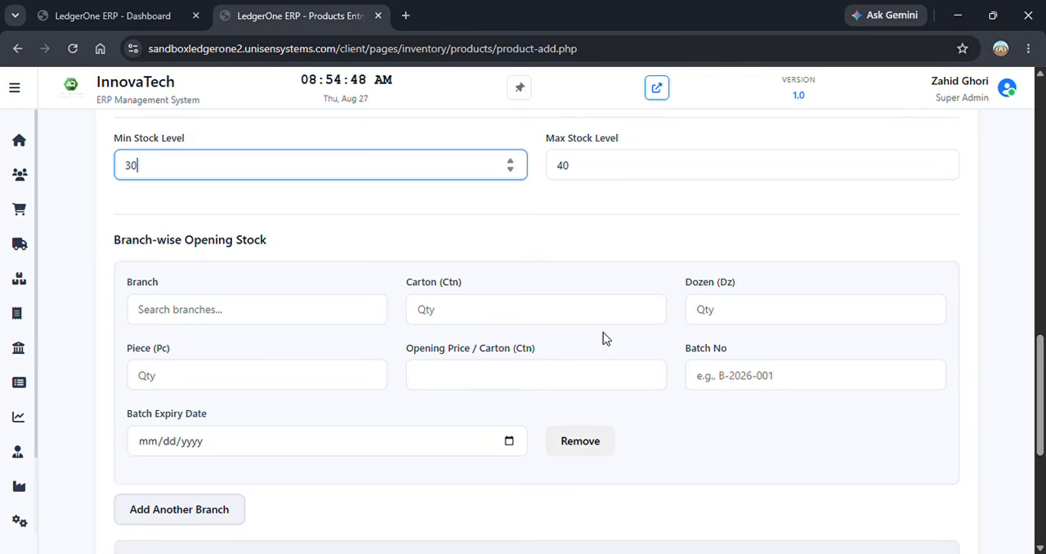
- Save the new product and acknowledge the save message
scroll(1040, 402, "down", 1)
scroll(1039, 402, "down", 3)
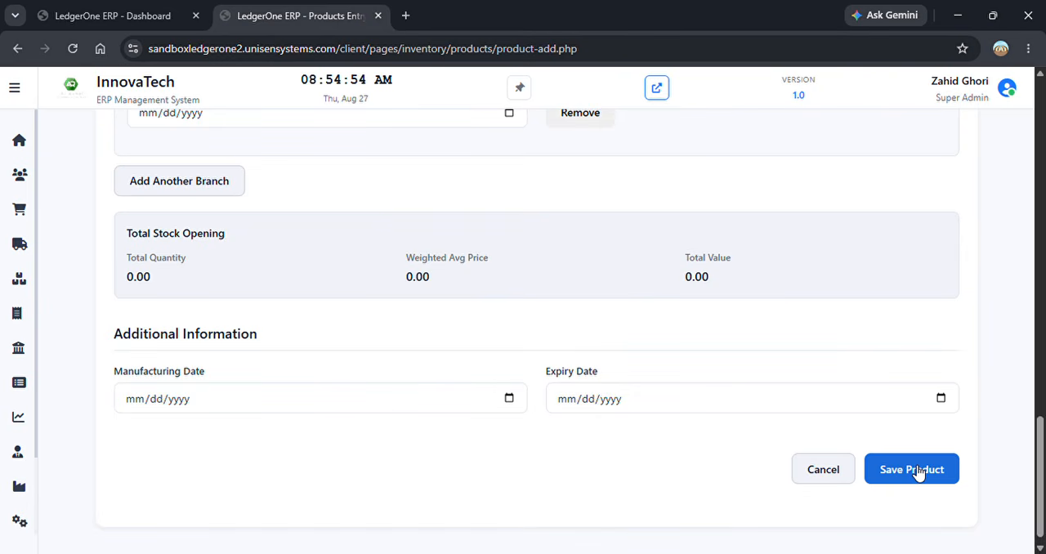
left_click(916, 471)
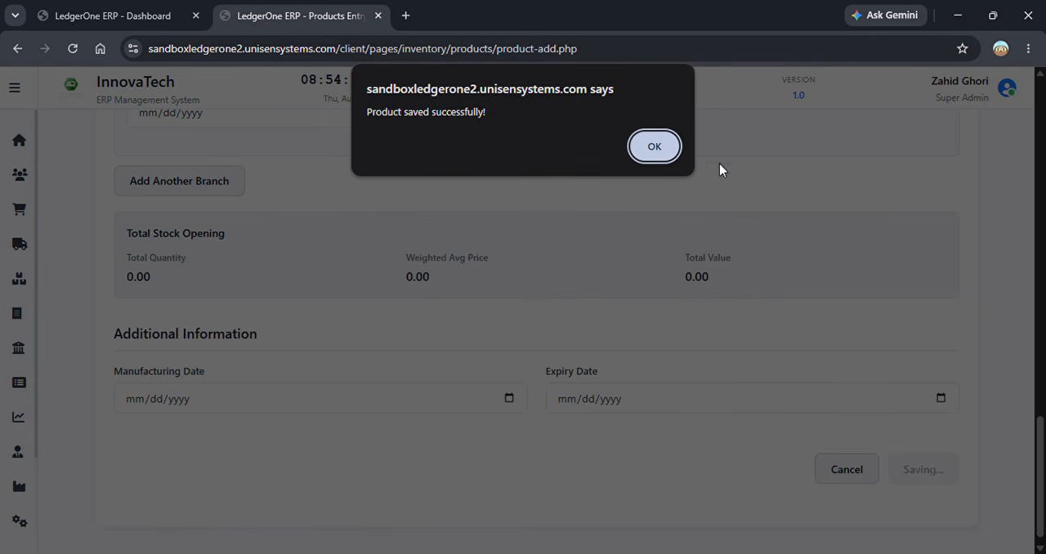
left_click(655, 146)
- Open the bulk opening stock form from the products list
mouse_move(1042, 280)
left_mouse_down()
mouse_move(1034, 376)
mouse_move(1034, 281)
left_mouse_up()
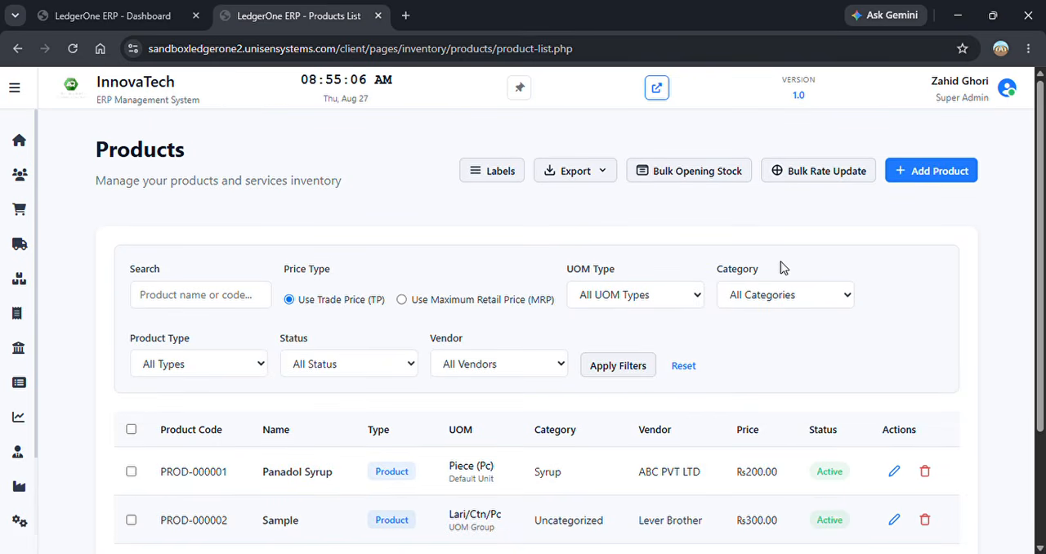
left_click(716, 175)
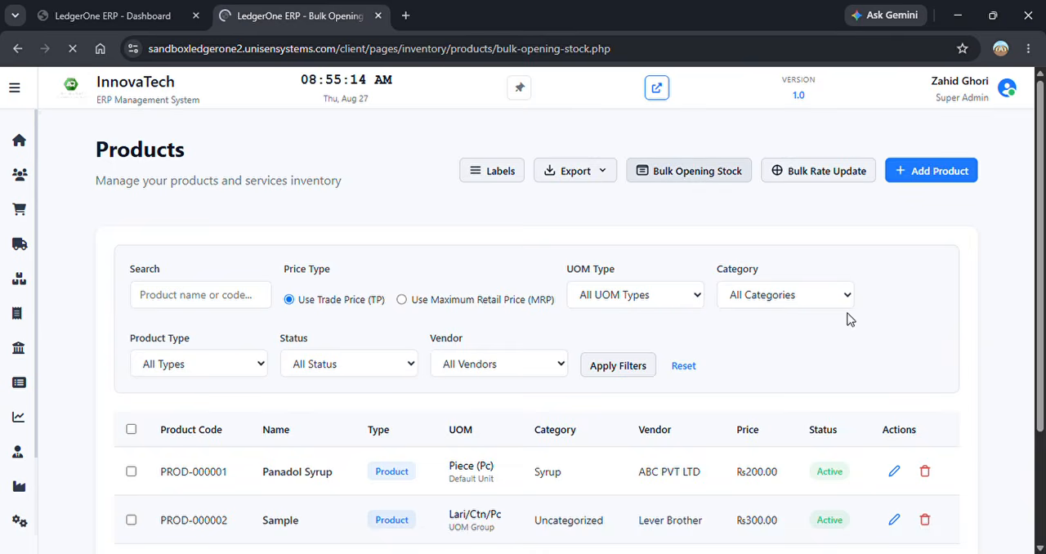
left_click_drag(1040, 237, 1042, 301)
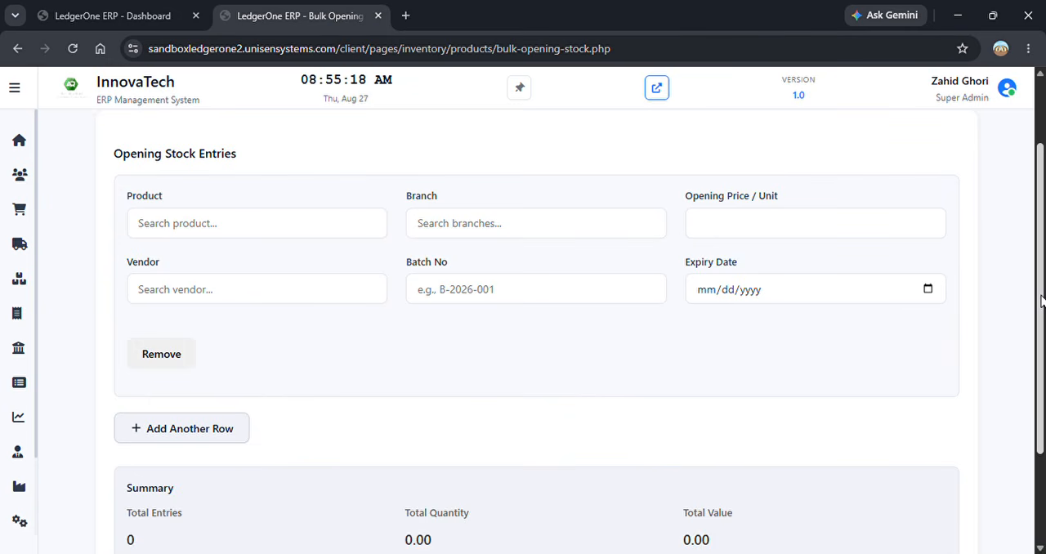
- Select Panadol Syrup as the product and Ware House No 1 (warehouse) — Main Branch as the branch in the opening stock entry
left_click(302, 226)
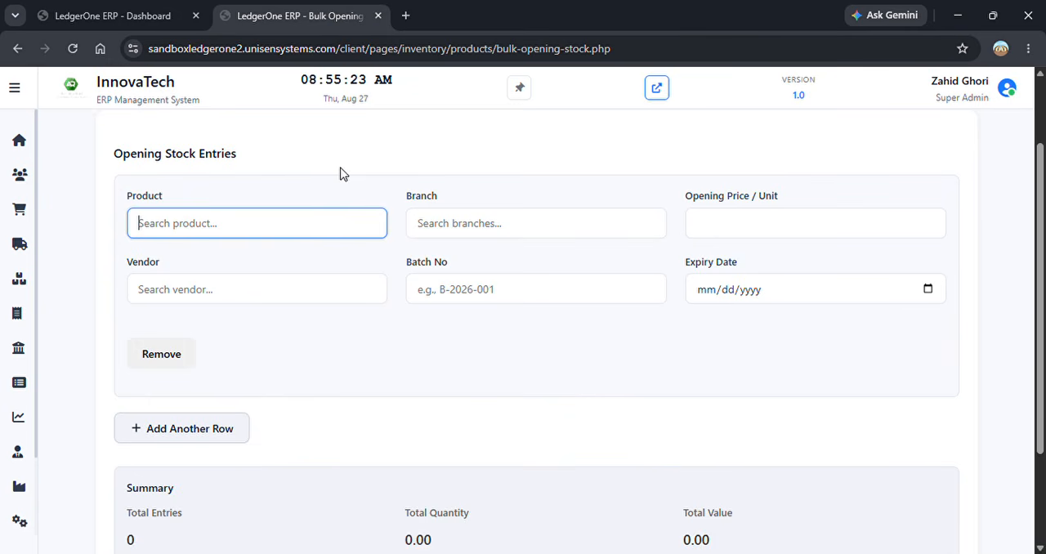
type("pana")
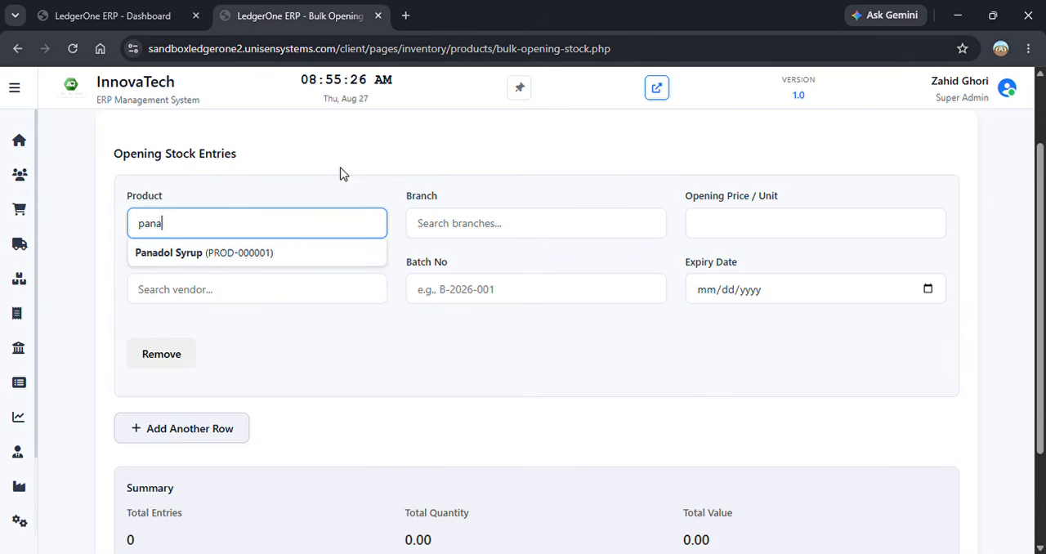
left_click(217, 258)
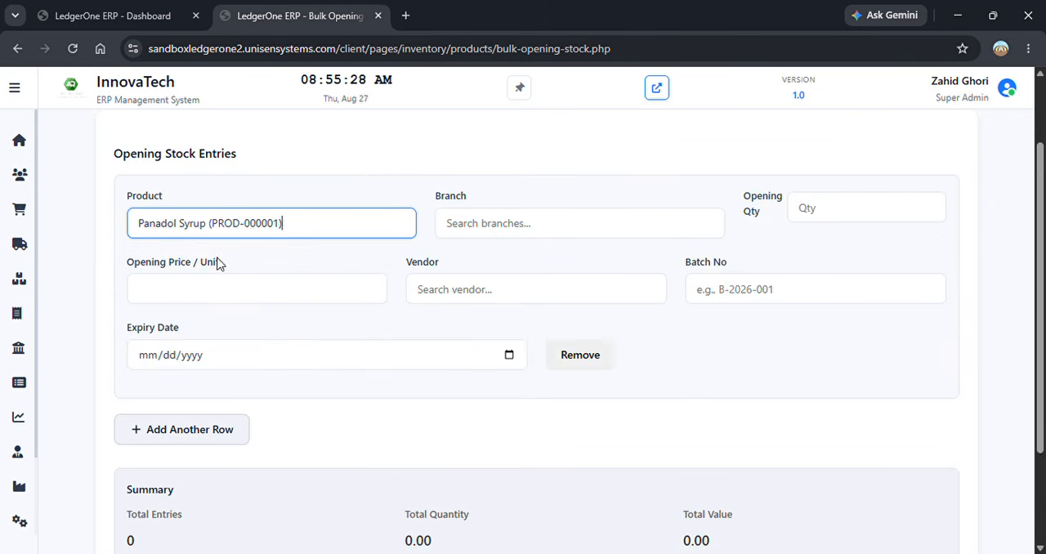
left_click(526, 226)
left_click(527, 256)
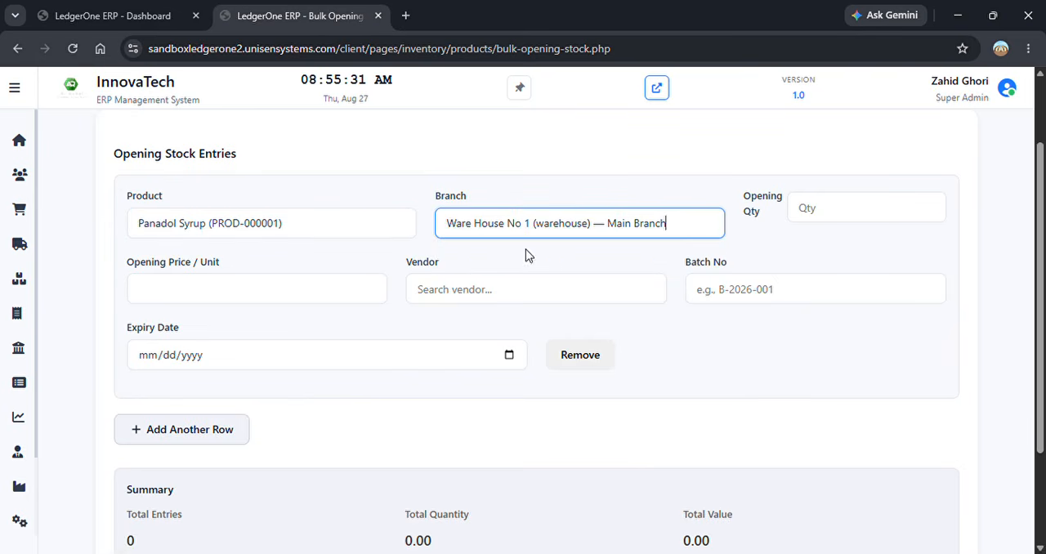
- Set the entry's opening quantity to 15 at 100 per unit, with ABC PVT LTD as the vendor
left_click(830, 218)
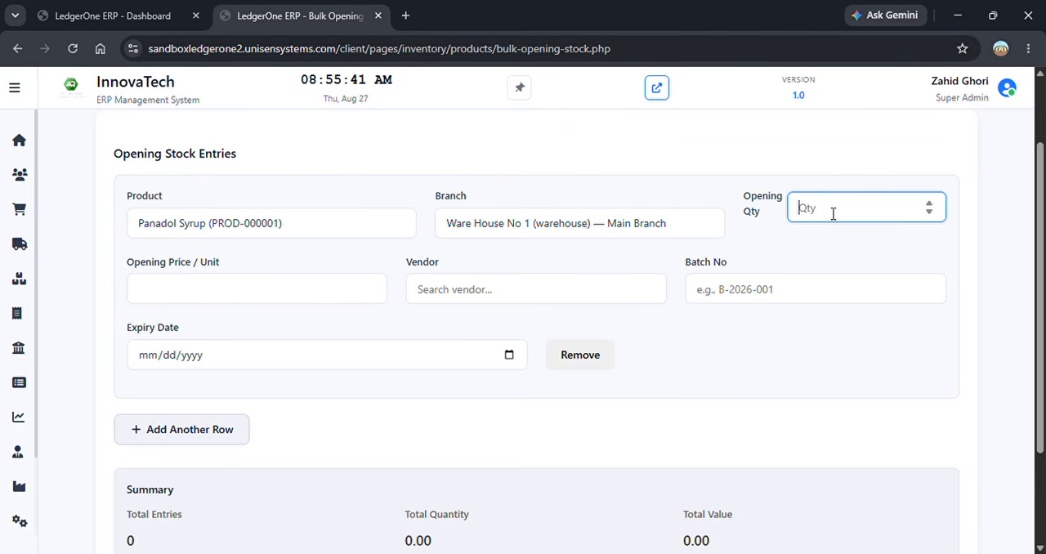
type("15")
left_click(241, 287)
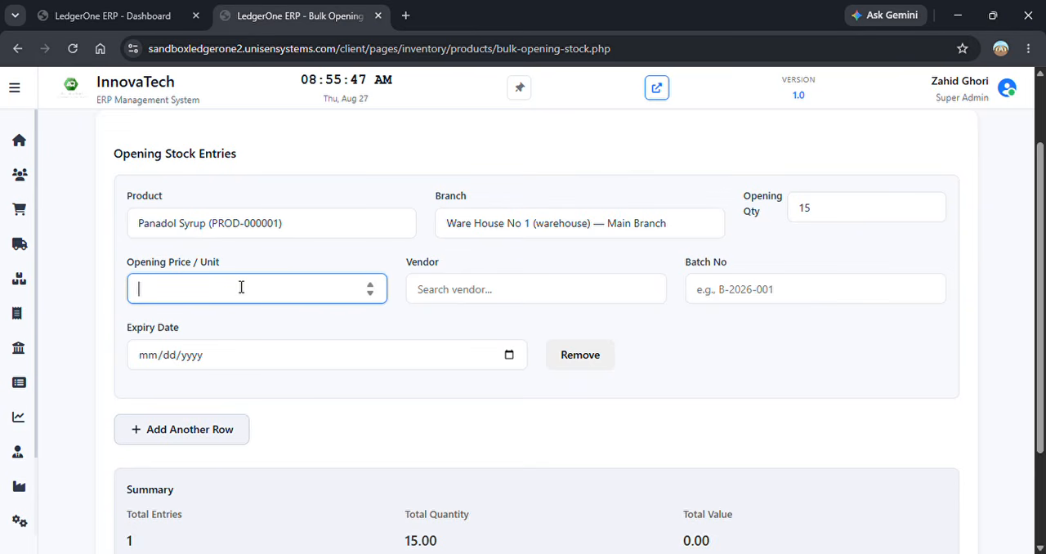
type("100")
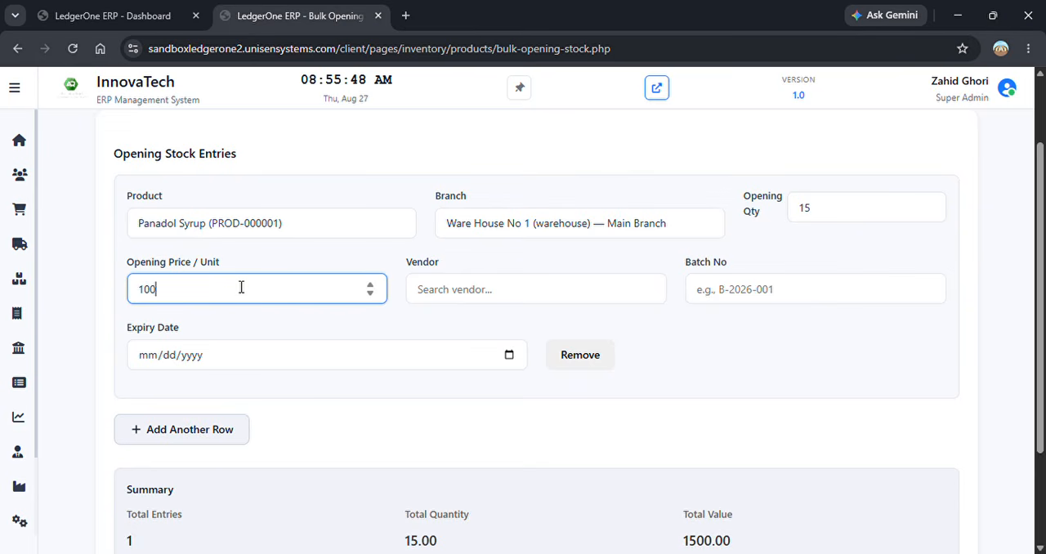
left_click(492, 301)
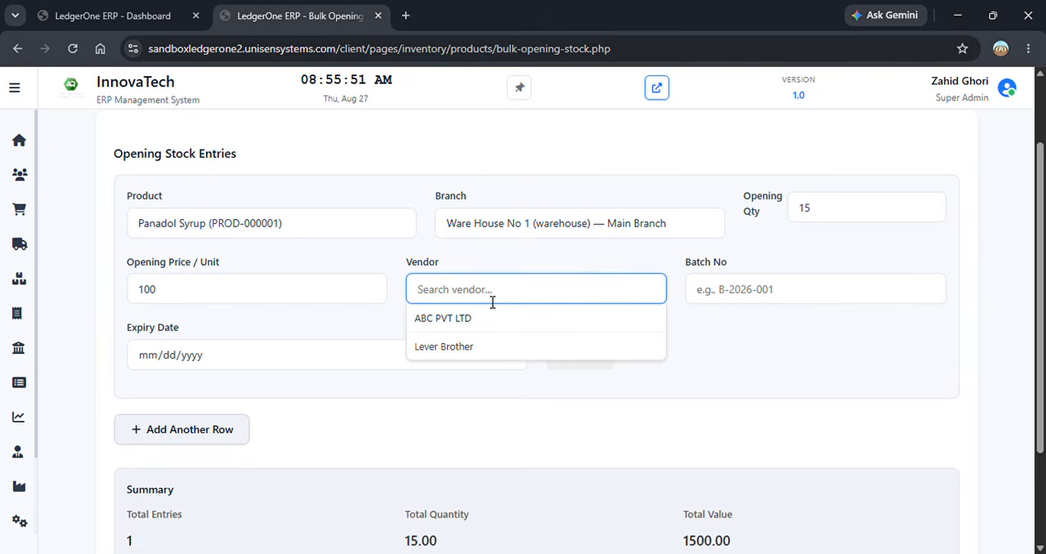
left_click(463, 320)
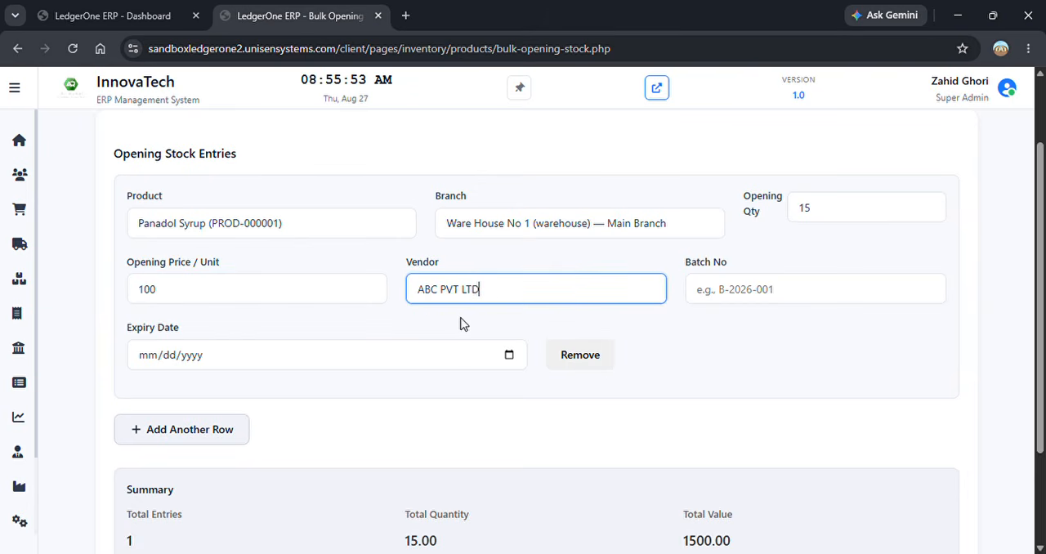
- Enter batch number 85425 and set the expiry date to 08/31/2026 for the opening stock entry
left_click(733, 299)
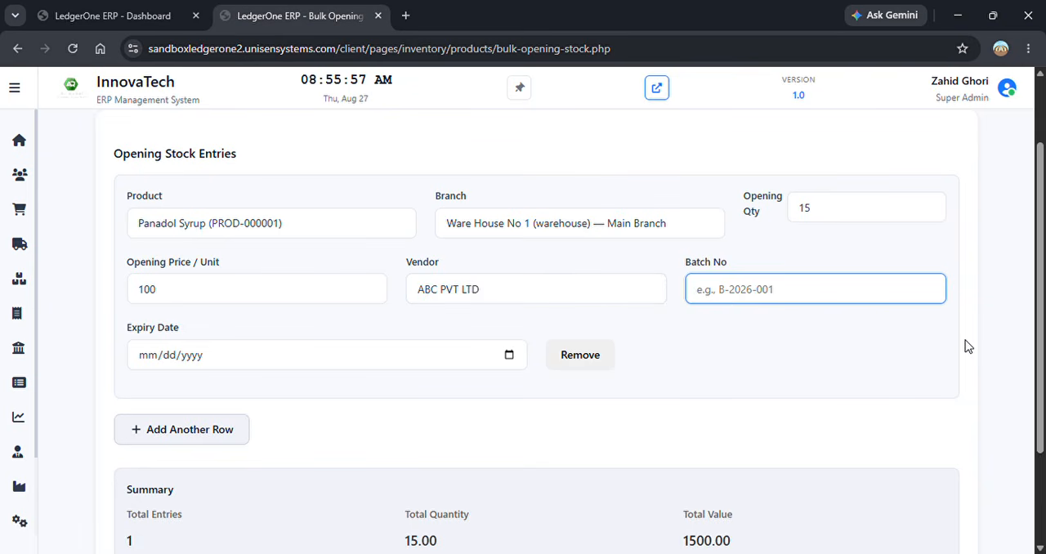
type("85425")
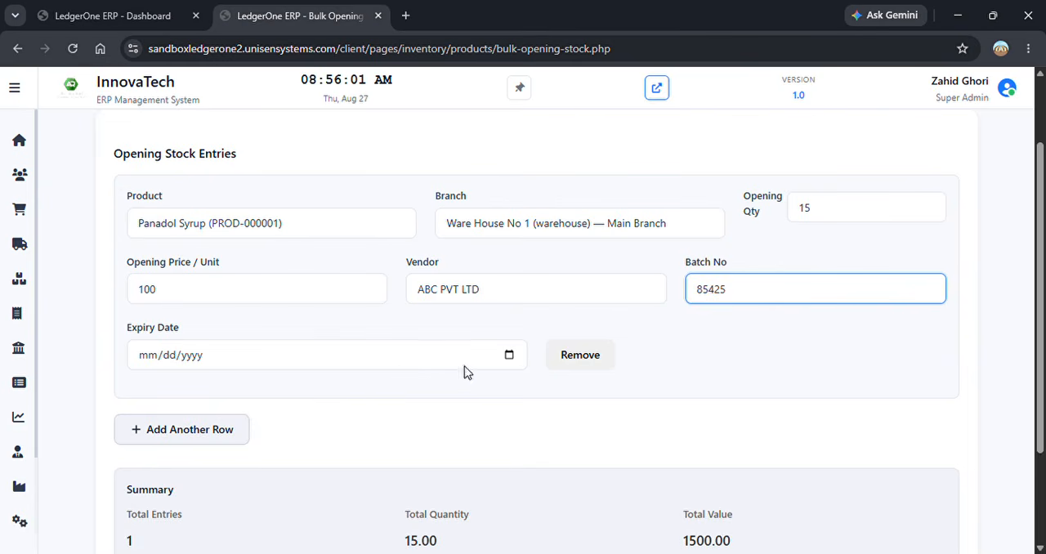
left_click(509, 357)
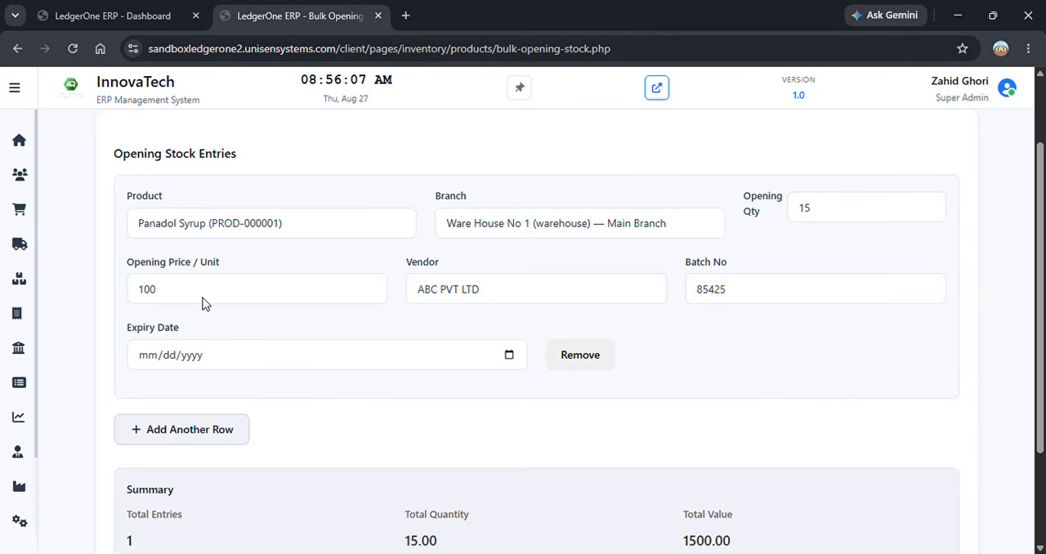
left_click(172, 304)
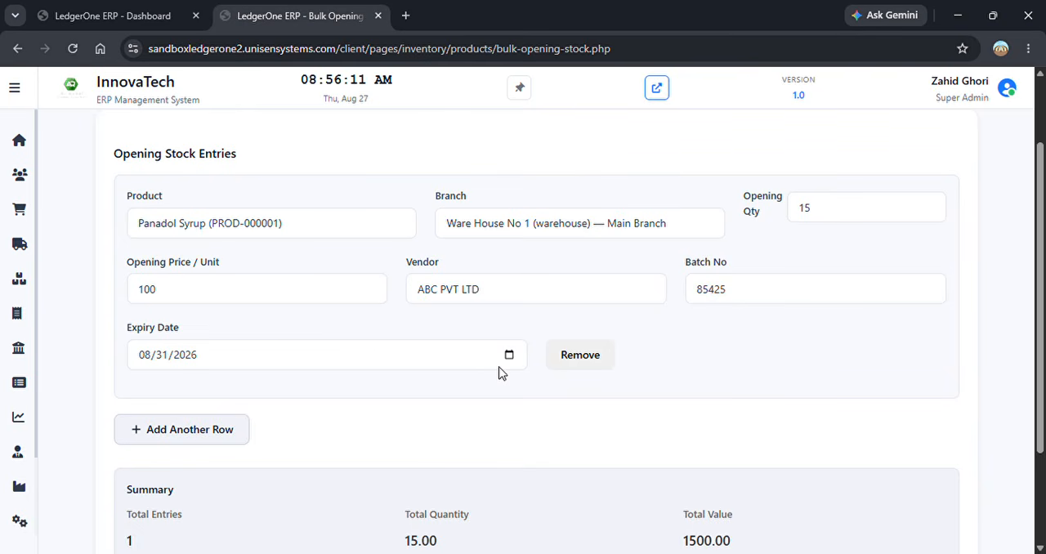
- Add a second row to the opening stock entries and select Panadol Syrup (PROD-000001) as its product
left_click(214, 439)
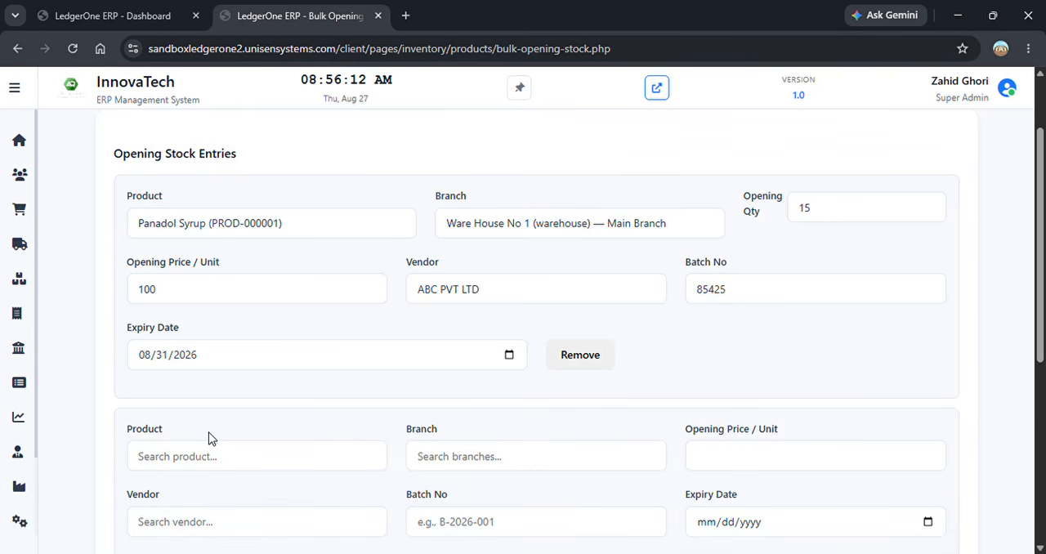
scroll(1041, 284, "down", 1)
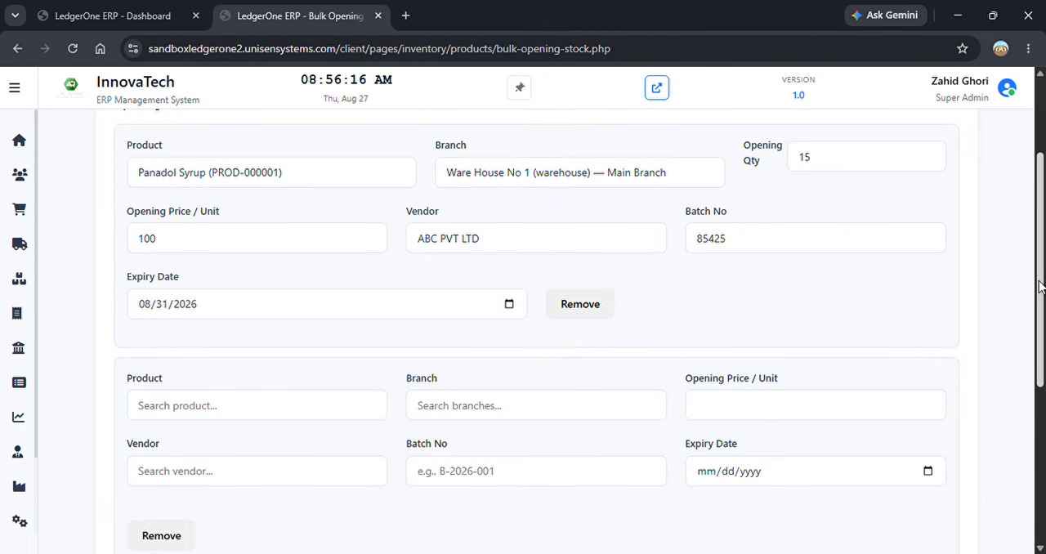
scroll(1042, 284, "down", 1)
left_click(359, 347)
type("pan")
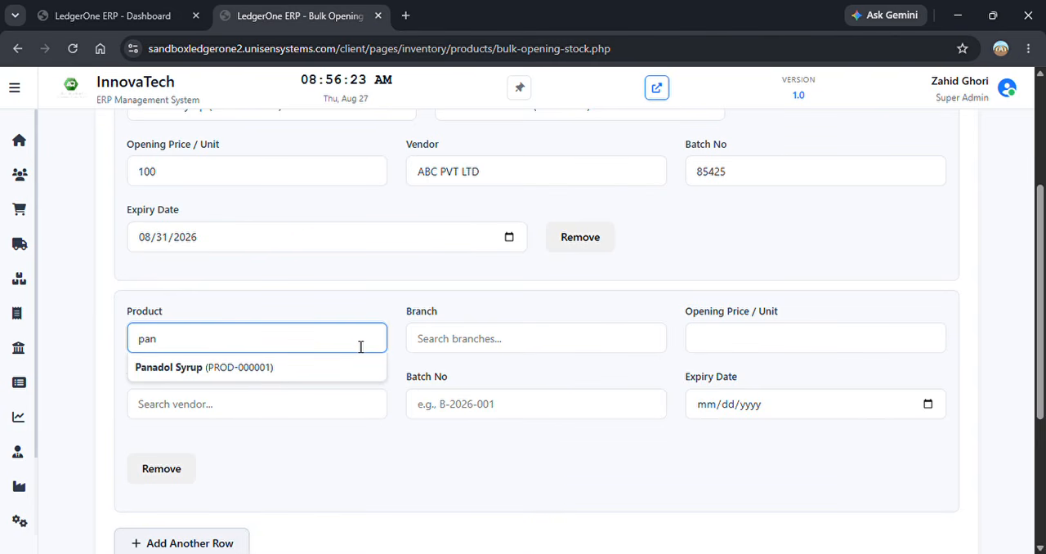
left_click(202, 374)
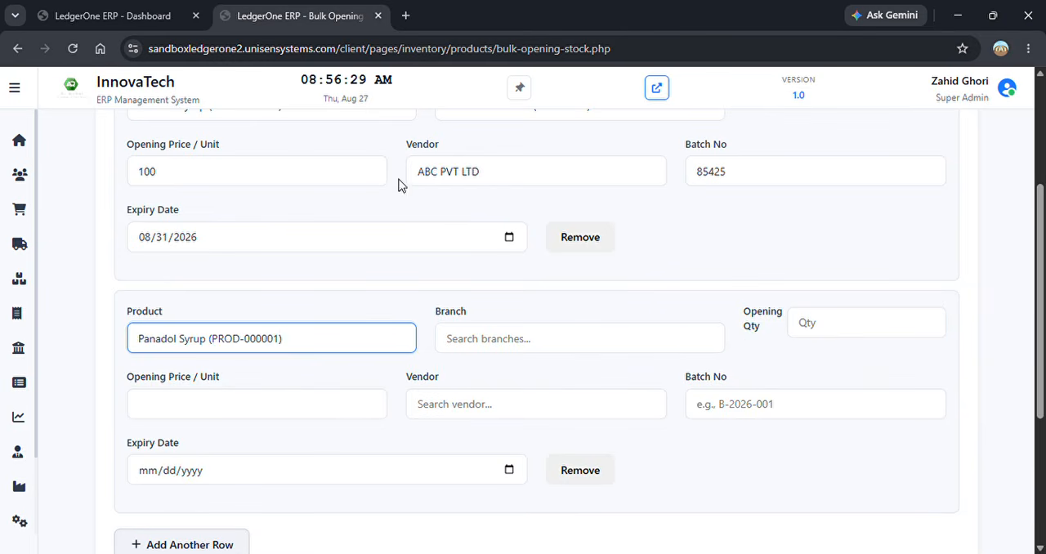
- Set the second row's branch to Ware House No 1 (warehouse) — Main Branch and its opening quantity to 10
scroll(1040, 248, "up", 1)
scroll(1039, 248, "down", 2)
left_click(619, 261)
left_click(619, 286)
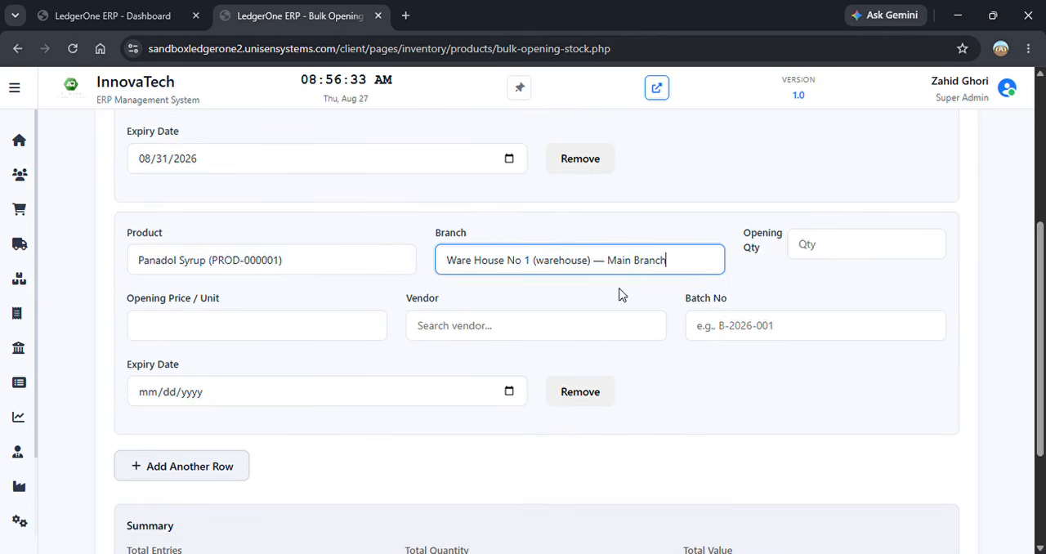
left_click(817, 260)
scroll(1039, 239, "up", 2)
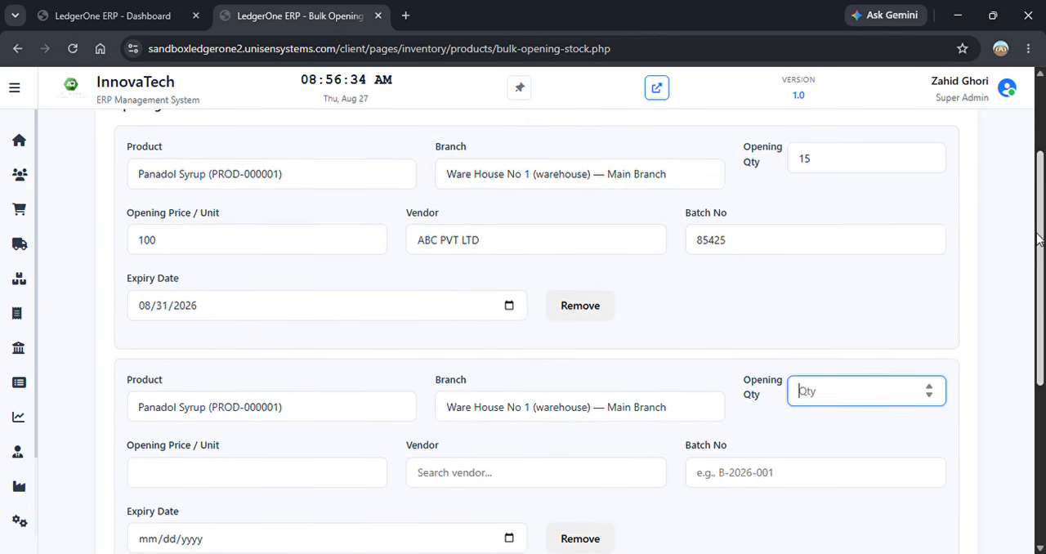
left_click_drag(1039, 238, 1040, 254)
type("10")
- Set the second row's opening price to 100 per unit and select Lever Brother as the vendor
left_click(233, 443)
left_click_drag(1040, 271, 1041, 321)
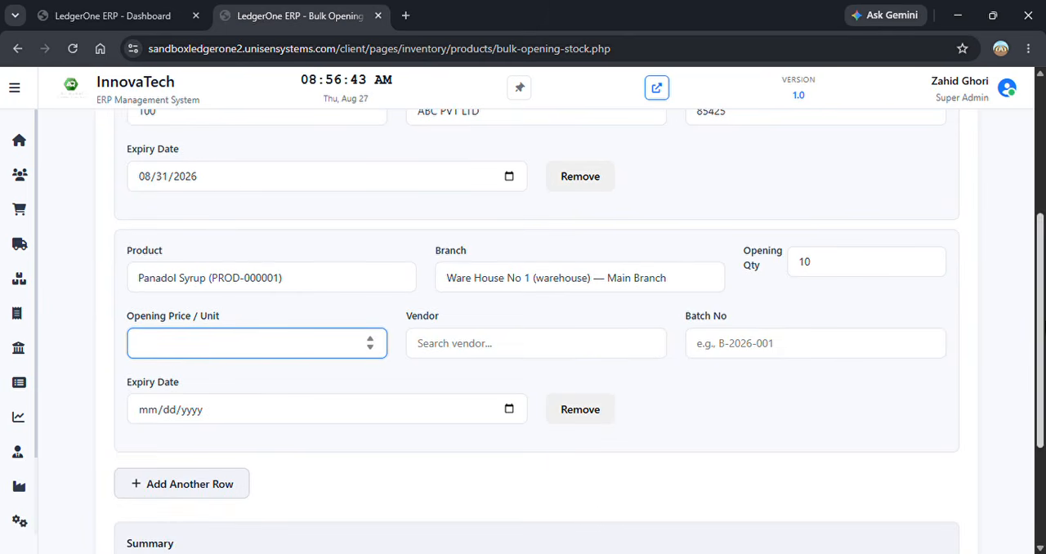
type("100")
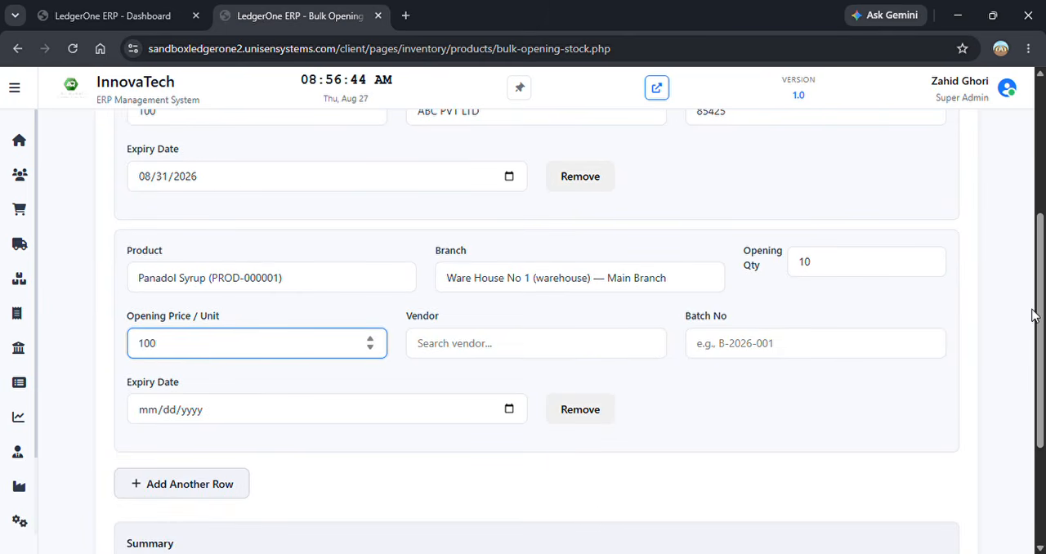
left_click(607, 343)
left_click(507, 402)
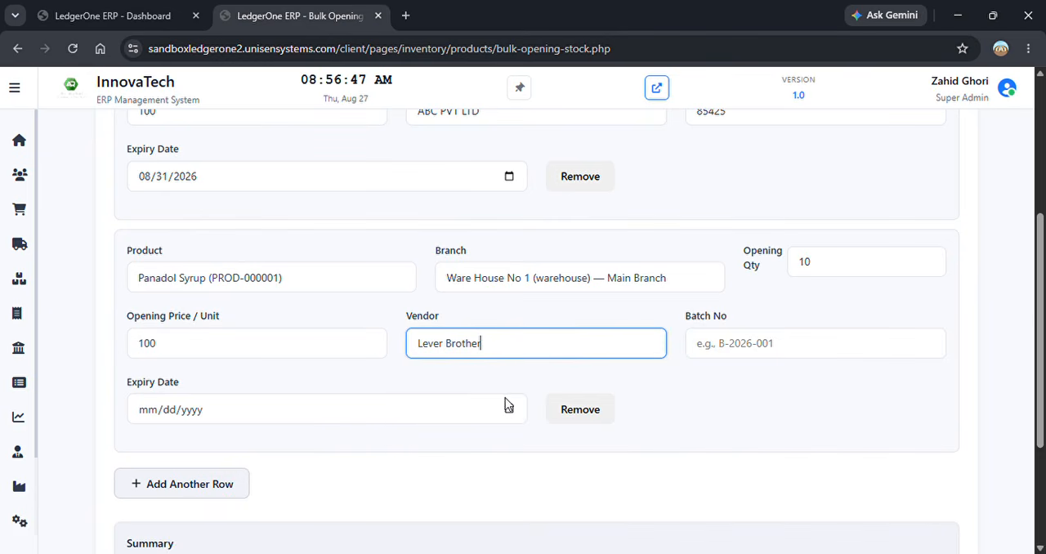
- Enter batch number 986554 and set the expiry date to 09/03/2026 in the second row
left_click(738, 351)
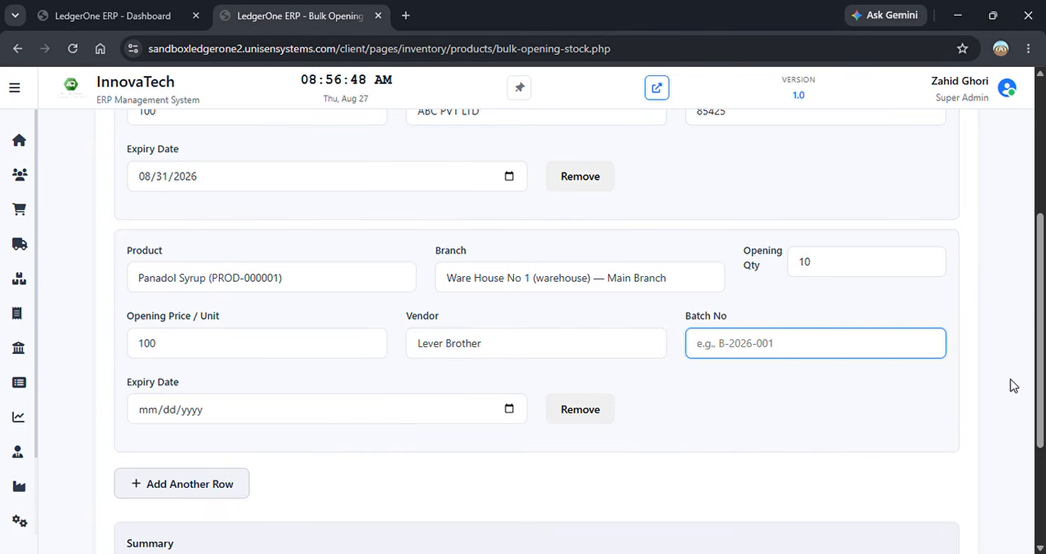
type("986554")
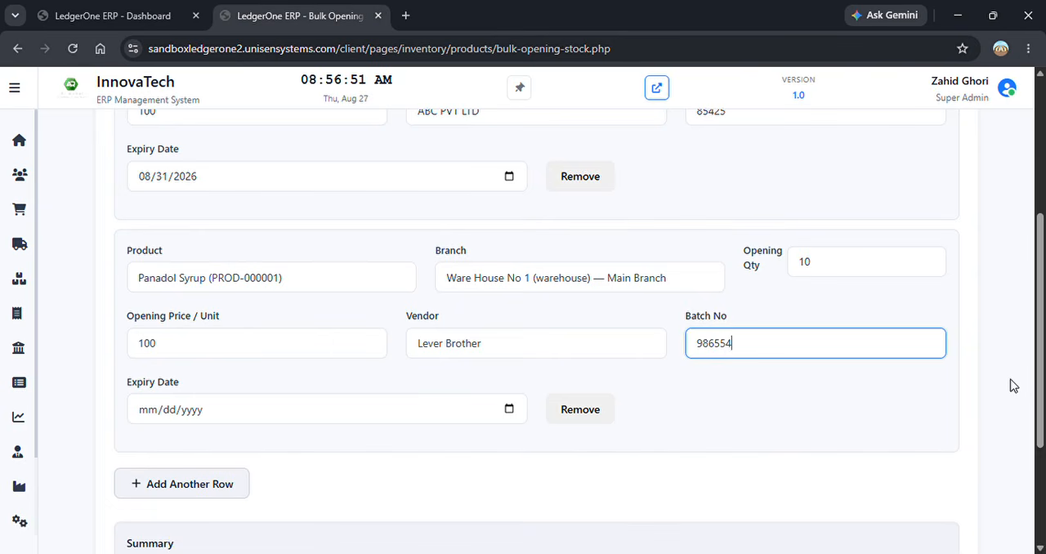
left_click(310, 420)
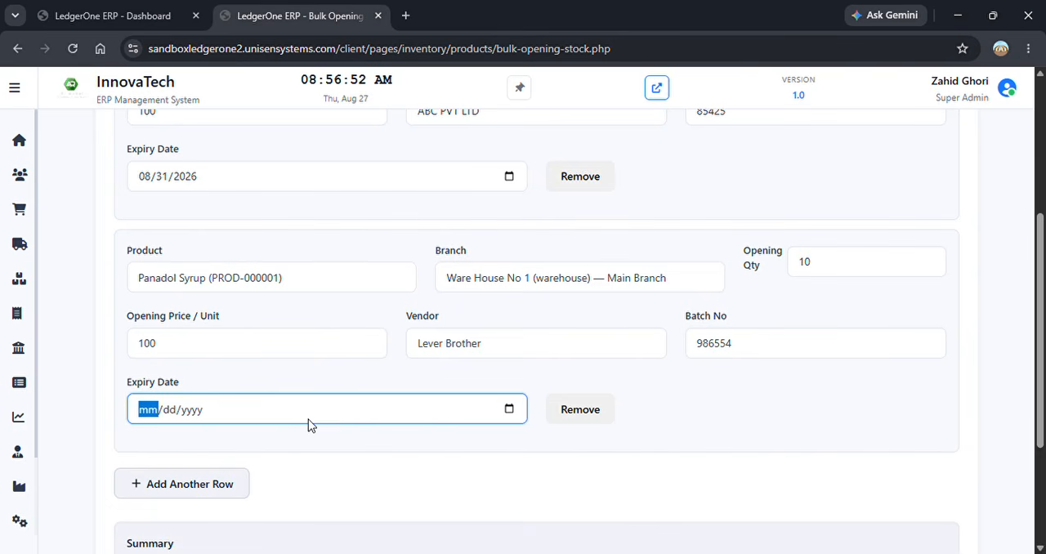
left_click(510, 411)
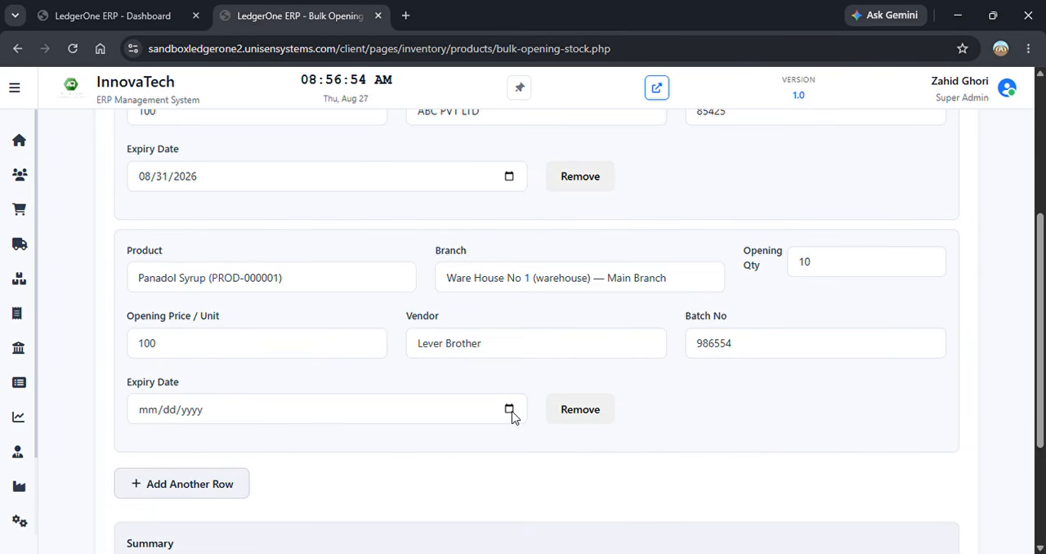
left_click(236, 360)
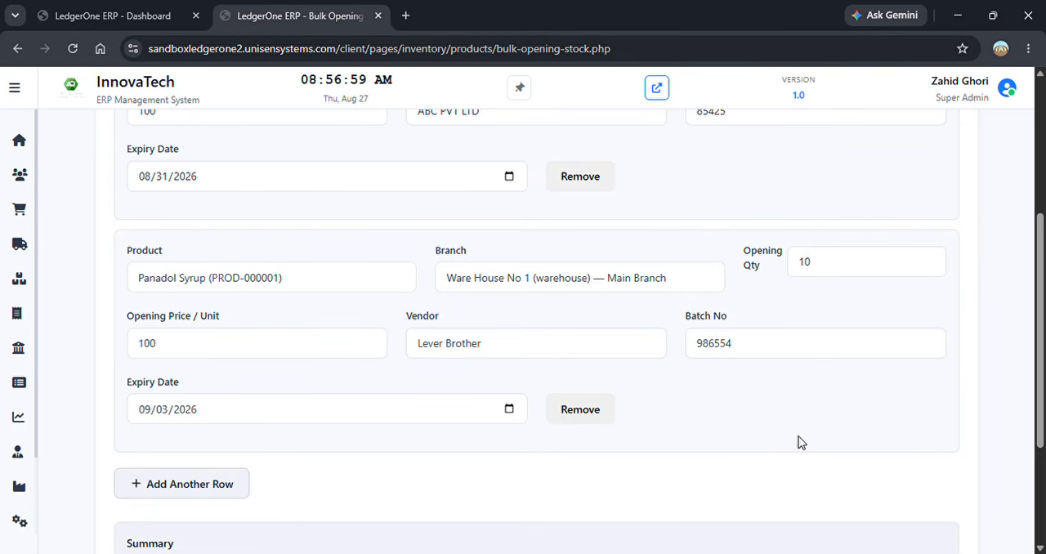
- Add a third opening stock row and select Sample2 (PROD-000003) as its product
left_click_drag(1042, 337, 1044, 369)
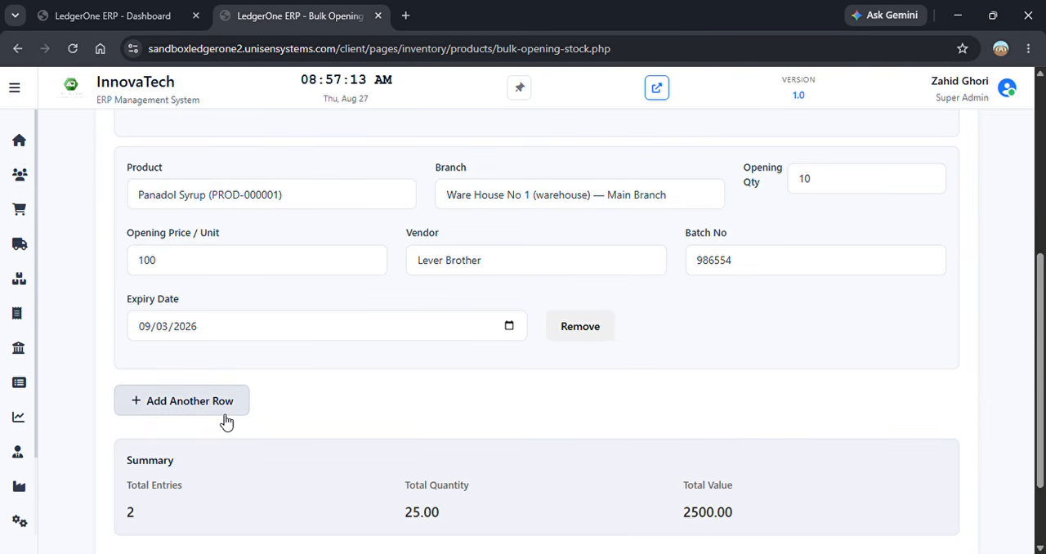
left_click_drag(1041, 353, 1043, 456)
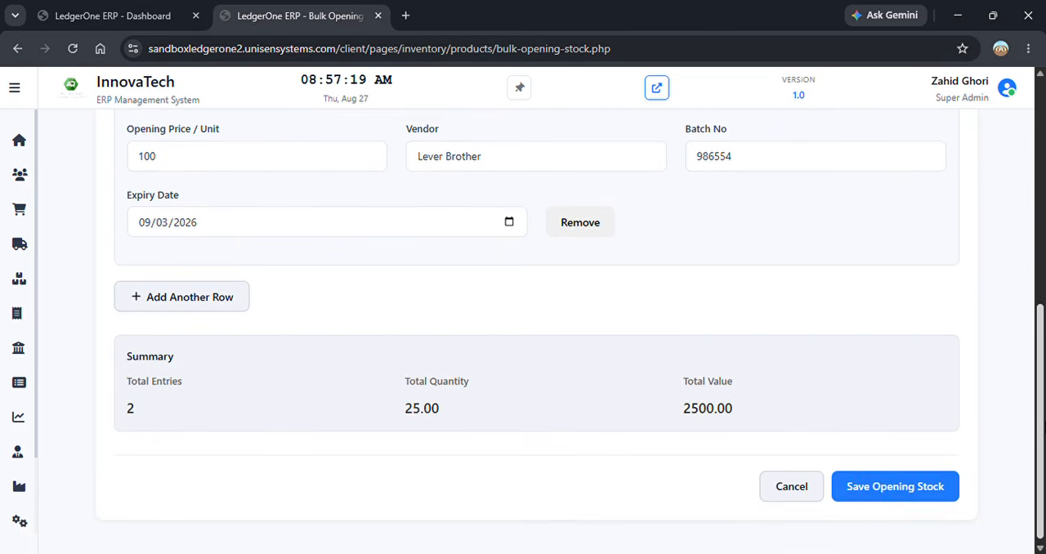
left_click(210, 299)
left_click_drag(1040, 344, 1031, 367)
left_click(230, 262)
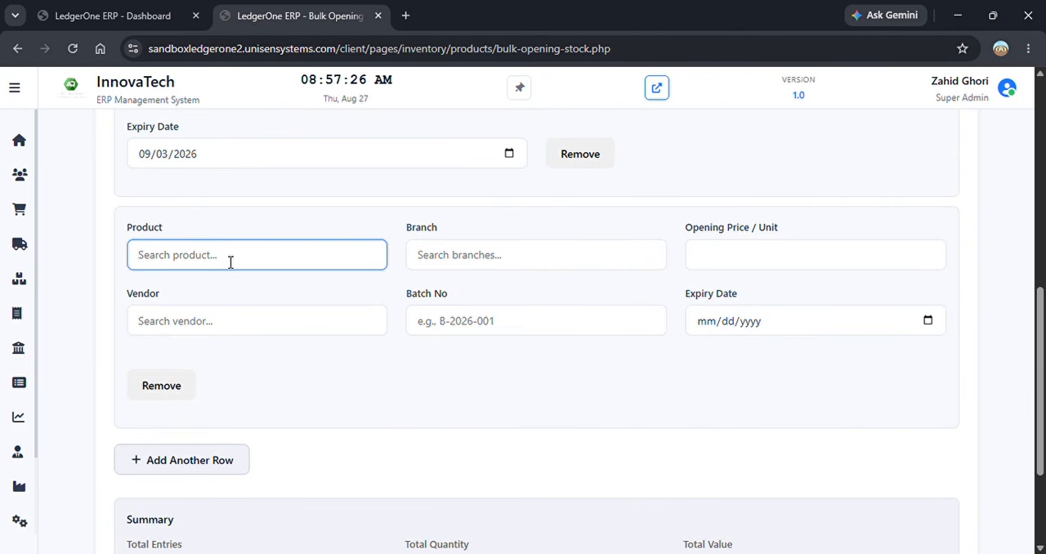
type("sa")
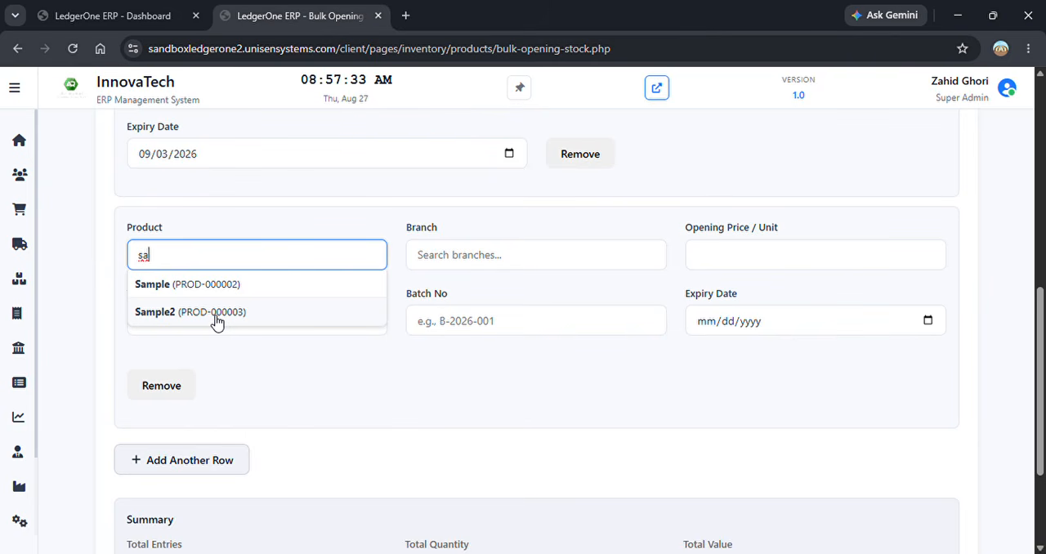
left_click(215, 313)
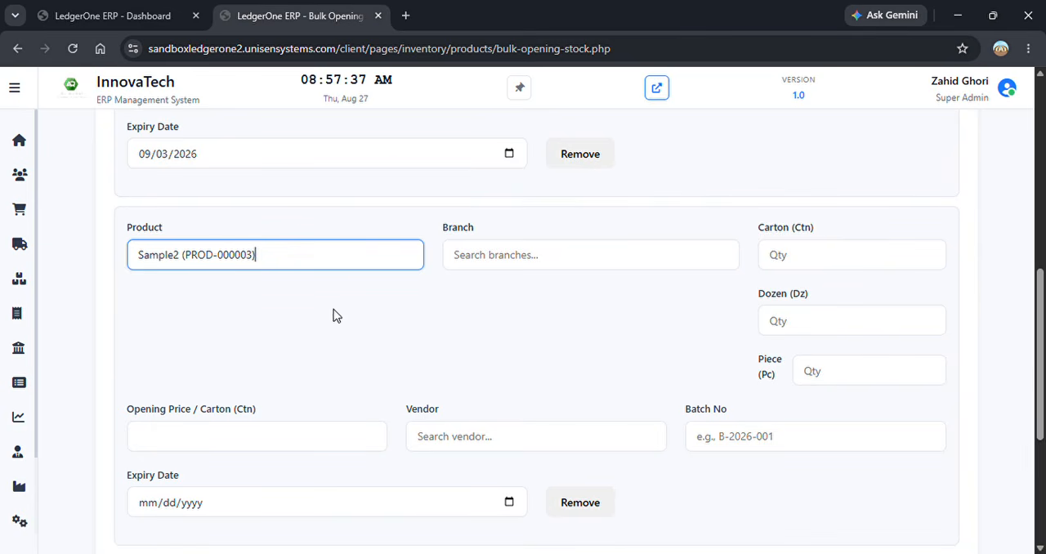
- Replace the third row's product with Sample (PROD-000002) to see its quantity units
left_click_drag(257, 254, 120, 246)
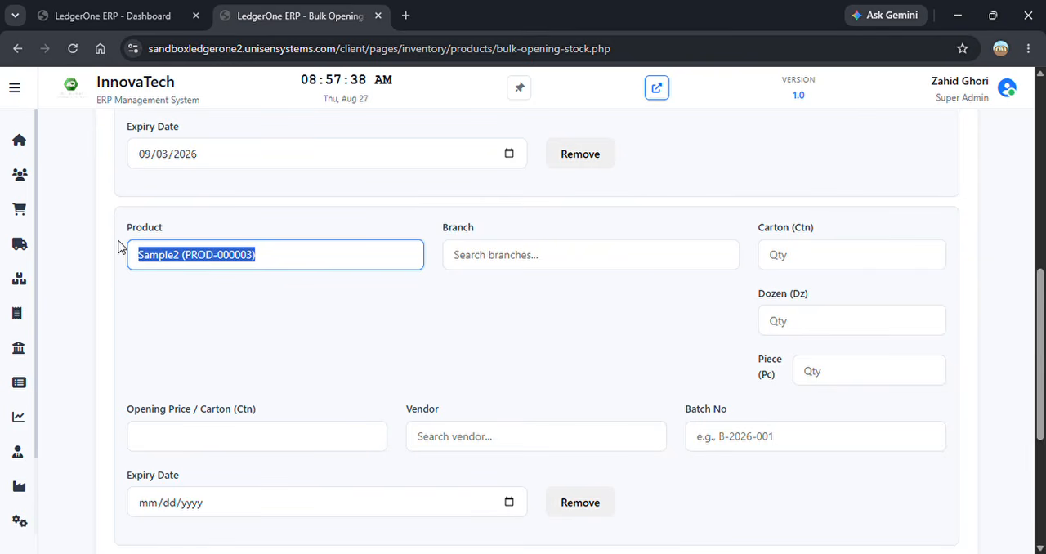
key("BackSpace")
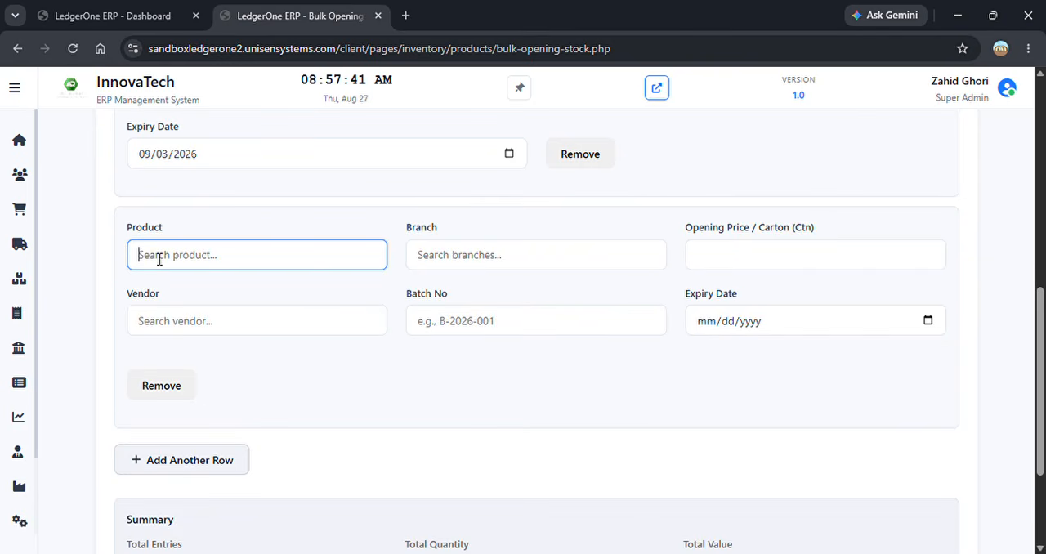
type("sa")
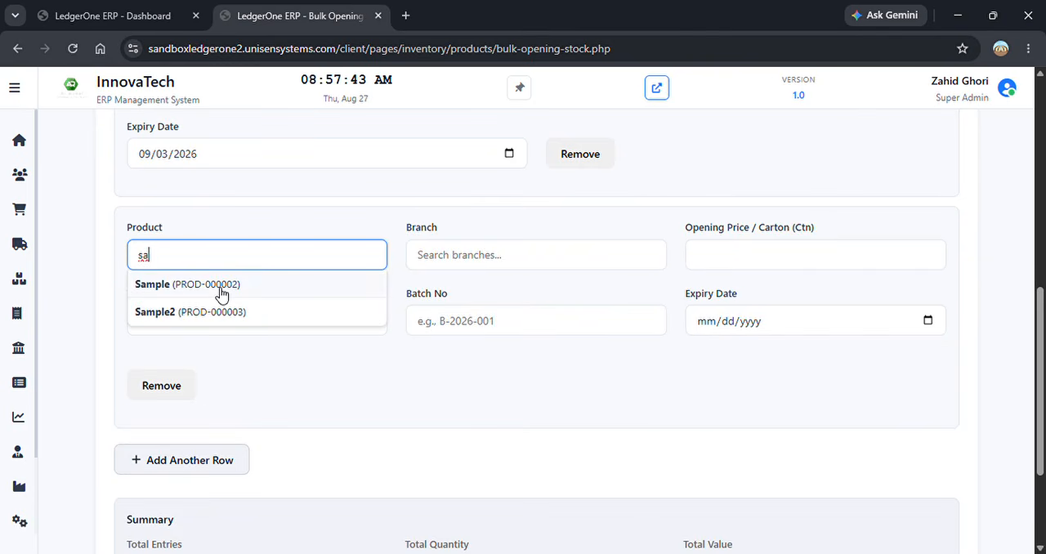
left_click(221, 292)
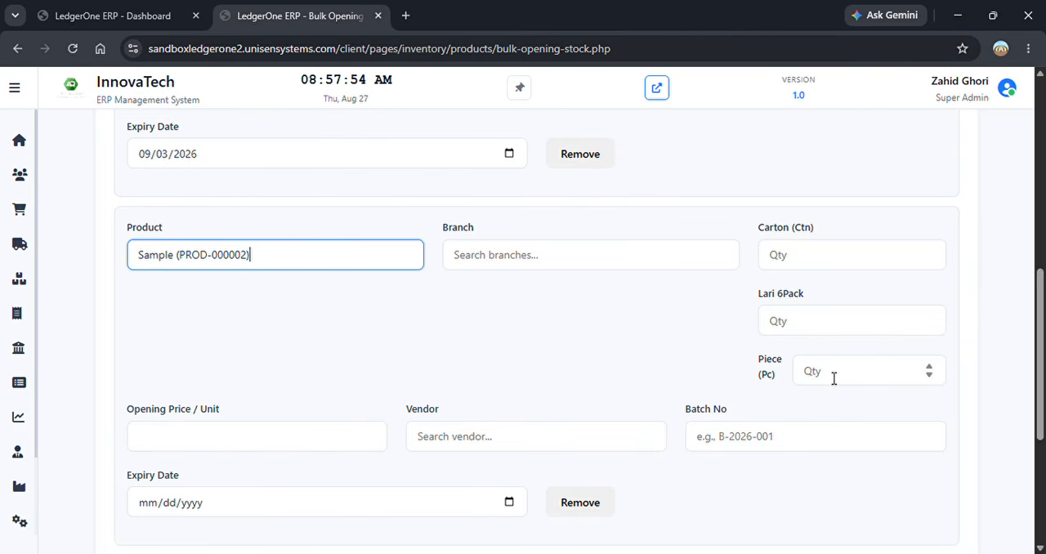
- Clear the third row's product and select Sample2 (PROD-000003) for it
left_click_drag(267, 260, 94, 256)
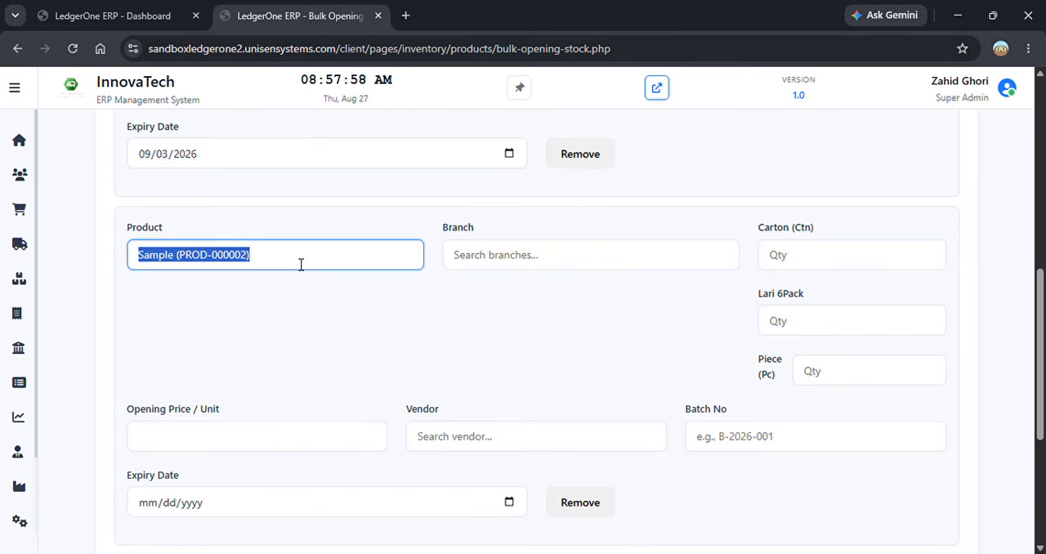
key("BackSpace")
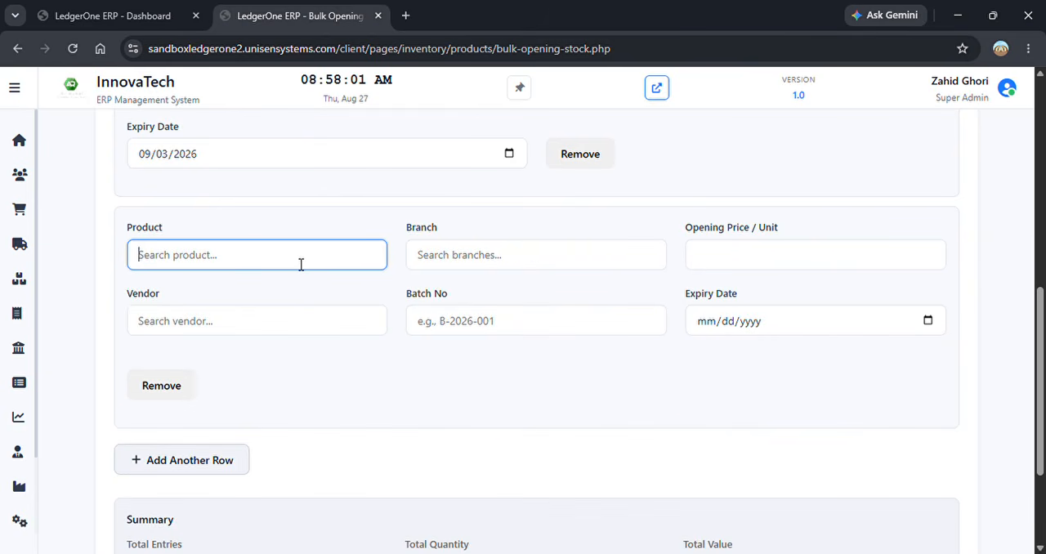
type("sa")
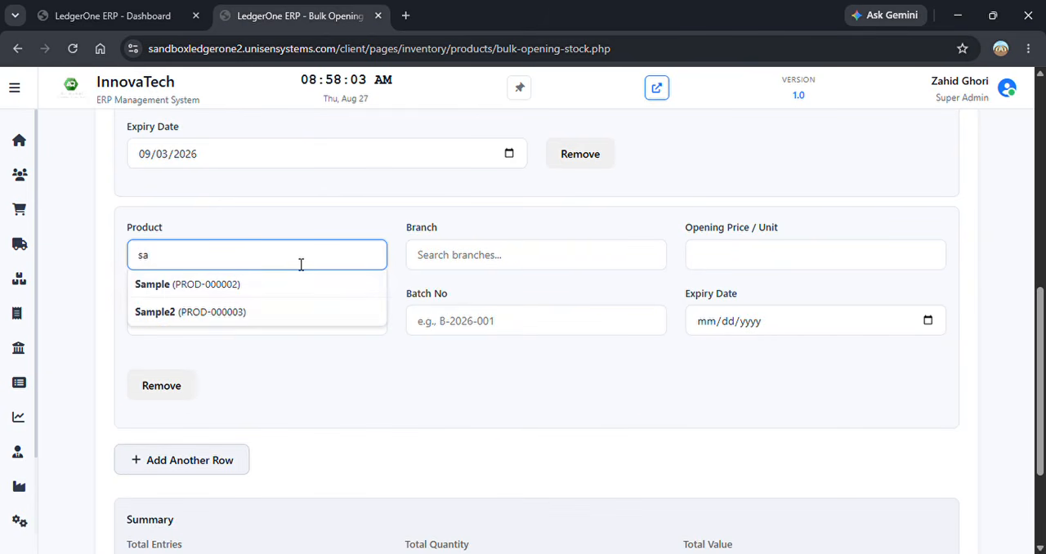
left_click(236, 314)
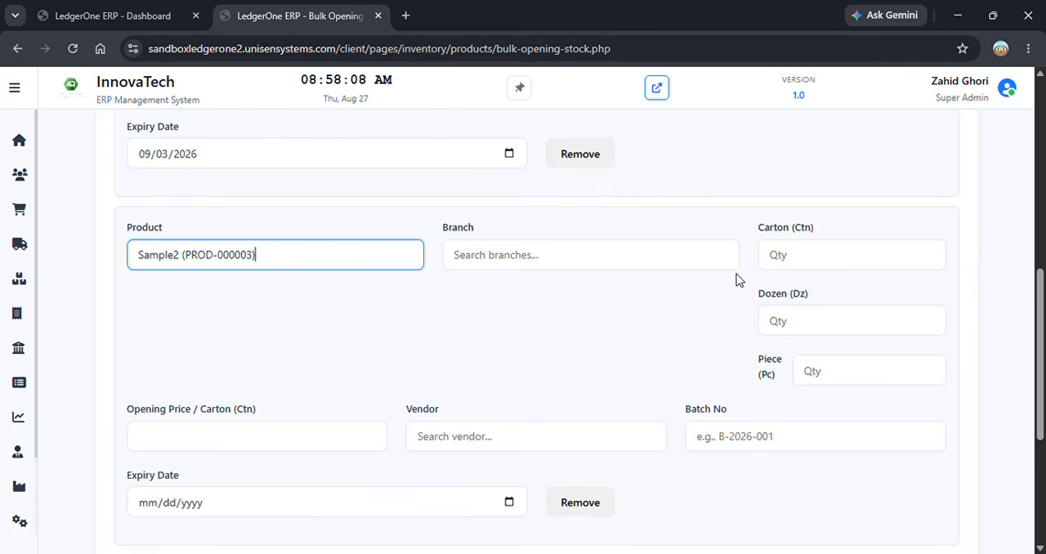
- Set the Sample2 row's branch to Ware House No 1 (warehouse) — Main Branch and its quantities to 2 cartons, 1 dozen and 4 pieces
left_click(681, 263)
left_click(591, 286)
left_click(805, 255)
type("2")
left_click(890, 333)
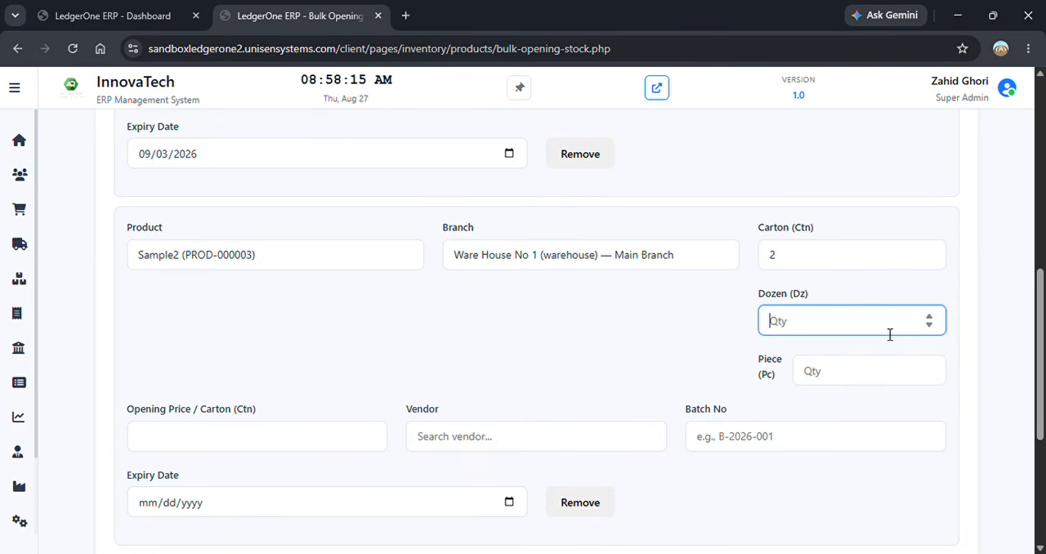
type("1")
left_click(887, 372)
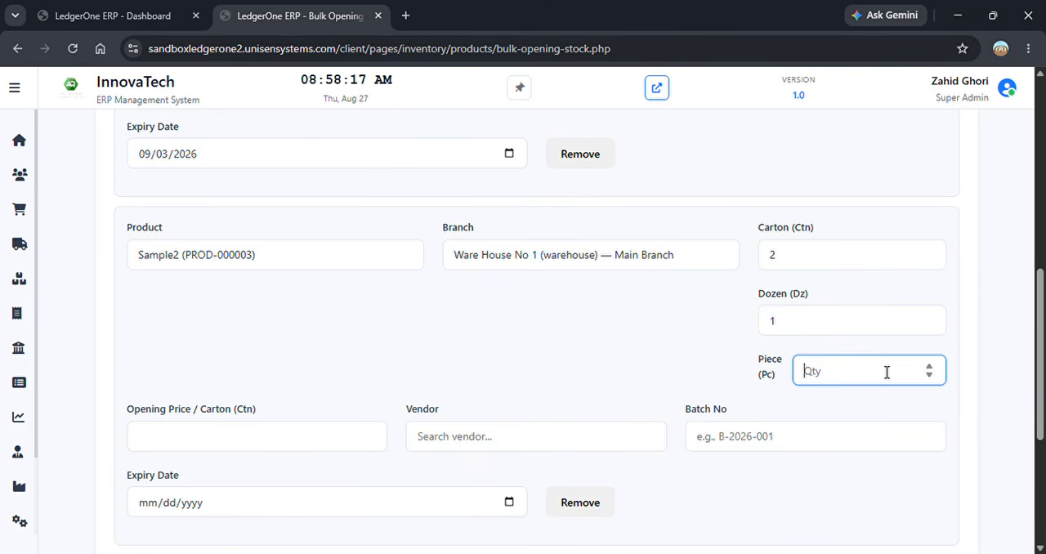
type("4")
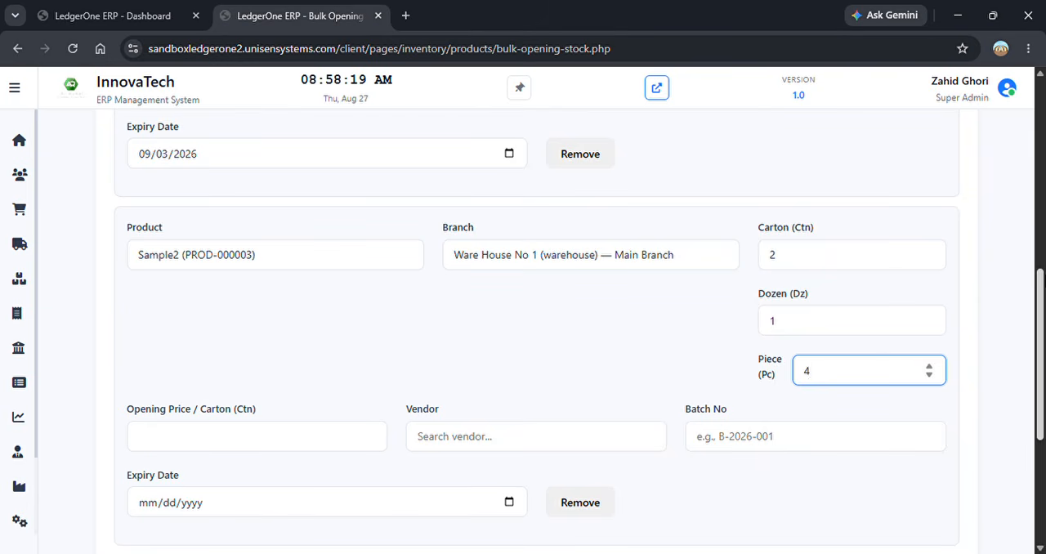
scroll(1031, 274, "down", 1)
left_click(240, 363)
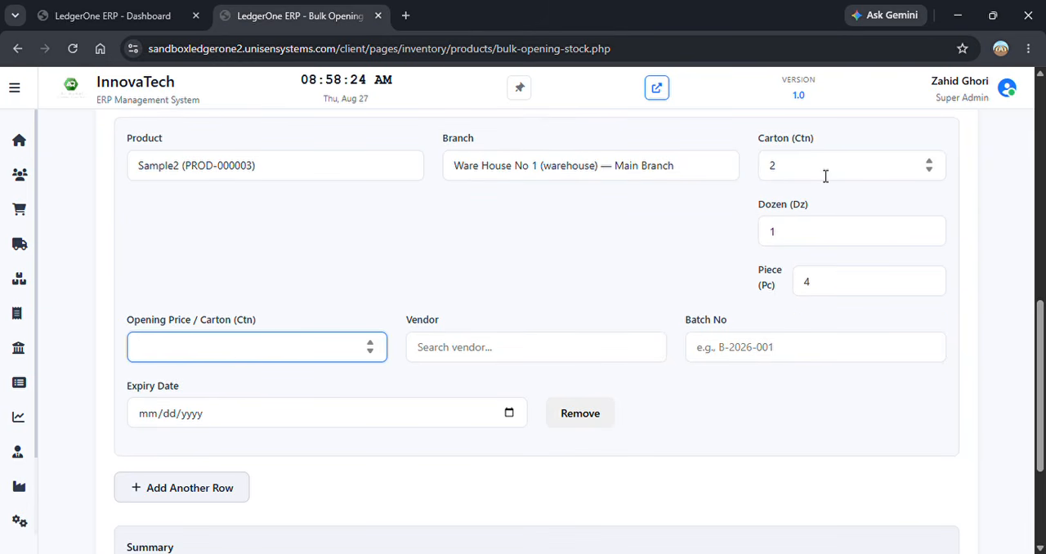
type("2000")
key("BackSpace")
key("BackSpace")
key("BackSpace")
key("BackSpace")
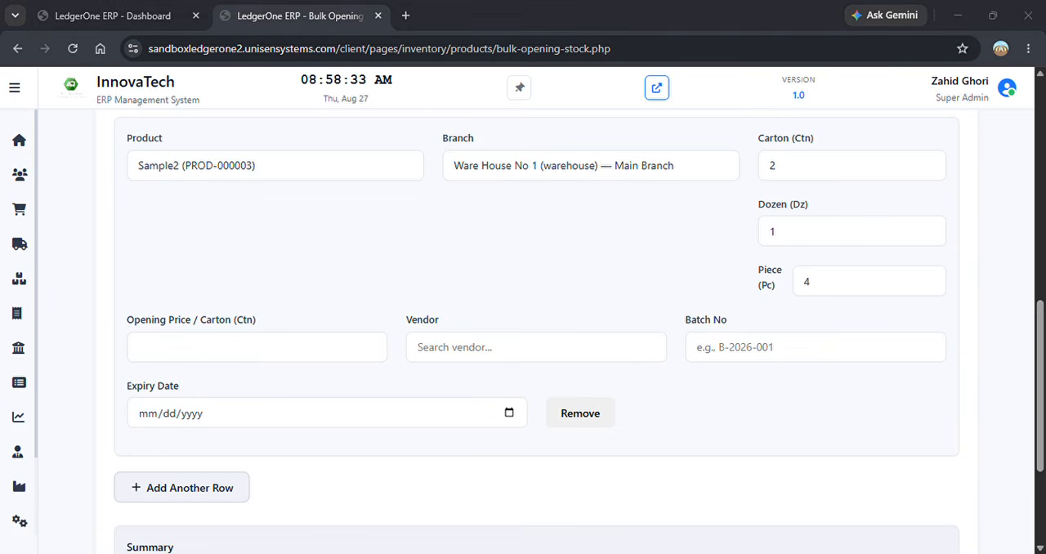
- Set the Sample2 row's opening price per carton to 83.333 and select Lever Brother as the vendor
type("83.333")
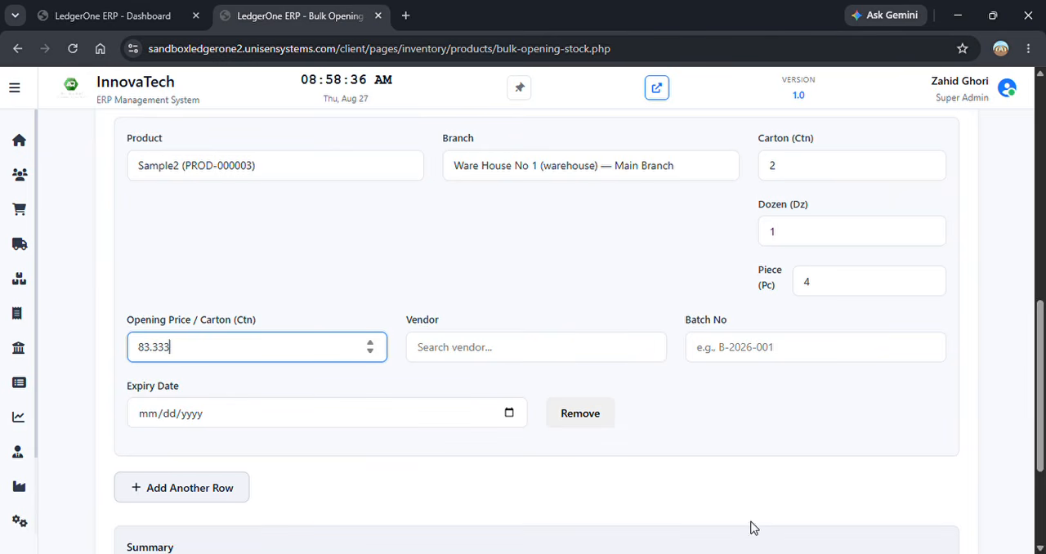
left_click(581, 357)
left_click(504, 406)
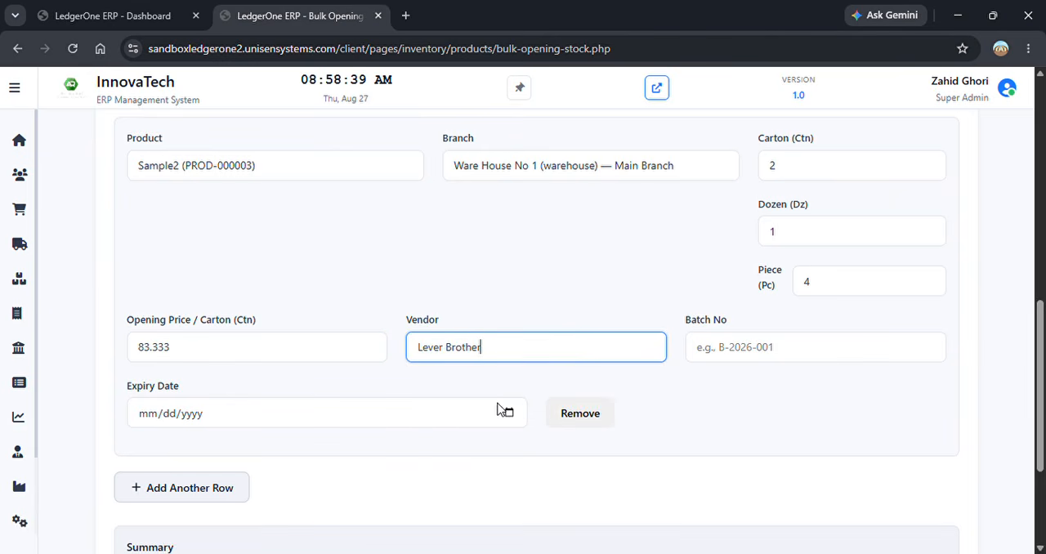
- Enter 96542 as the batch number in the Sample2 row, checking the Panadol Syrup row's batch entry for reference
left_click(852, 359)
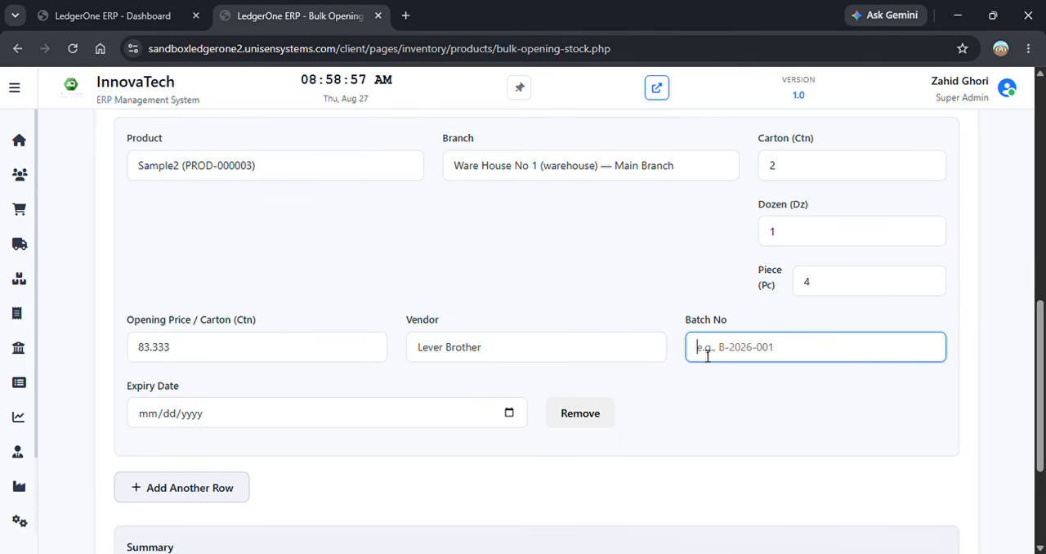
left_click(623, 294)
scroll(624, 294, "up", 3)
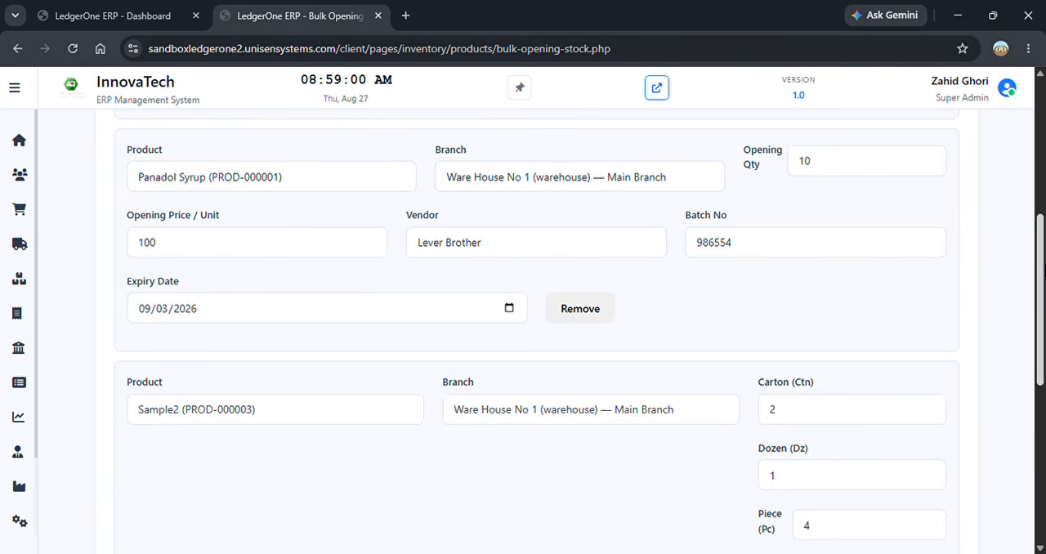
scroll(624, 294, "down", 4)
left_click(753, 275)
type("96542")
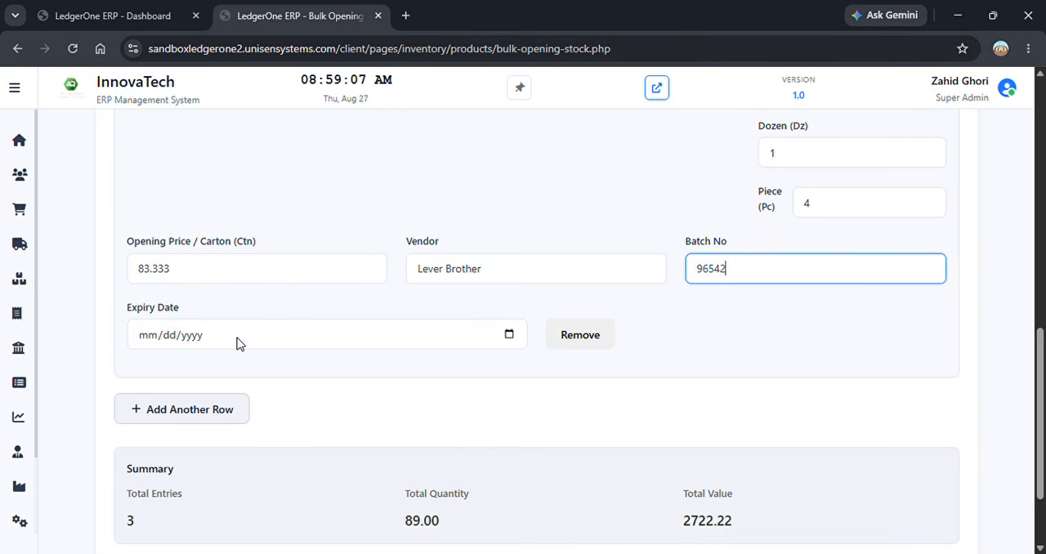
- Set the Sample2 row's expiry date to 08/31/2026 and its batch number to 545254
left_click(523, 355)
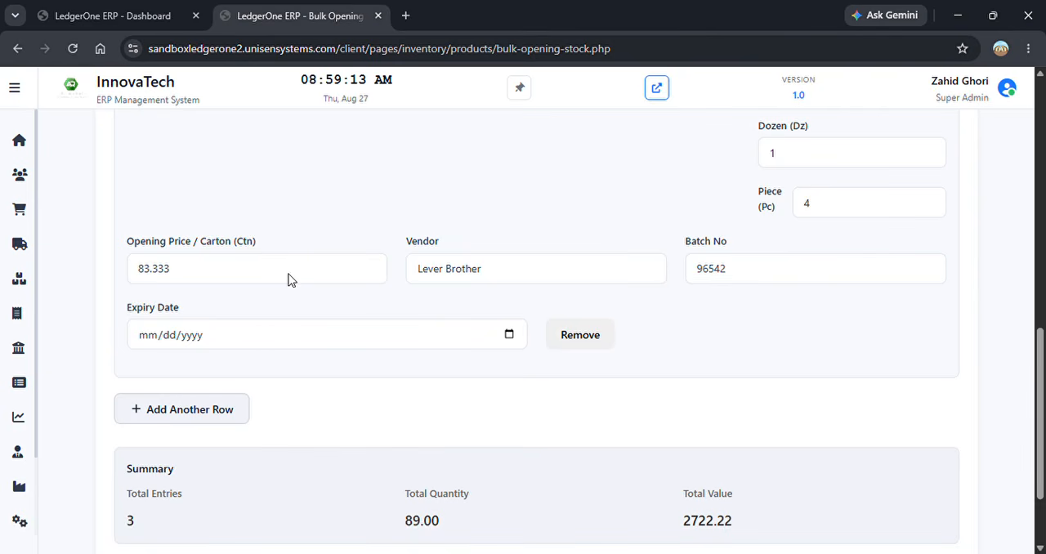
left_click(167, 280)
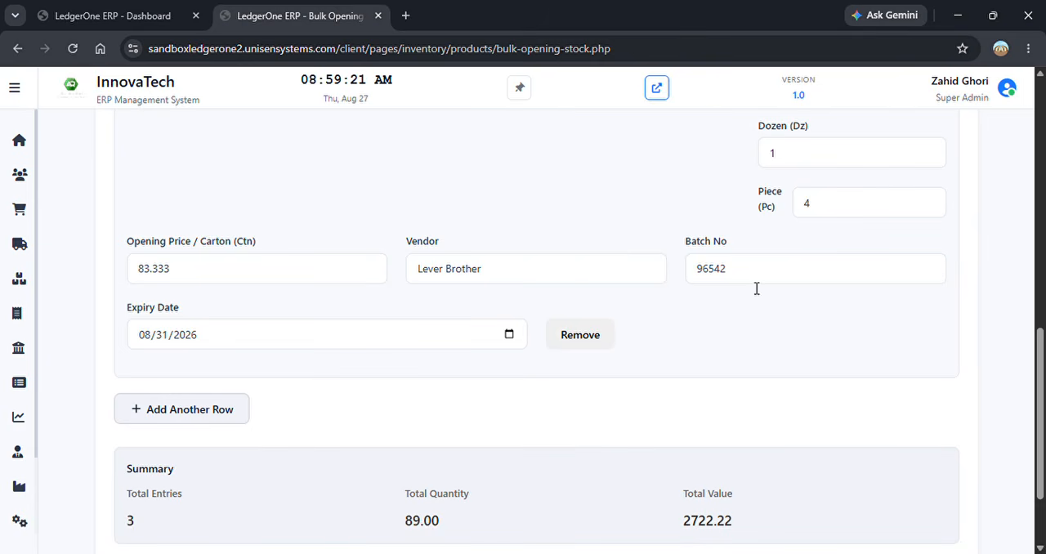
left_click_drag(743, 276, 675, 276)
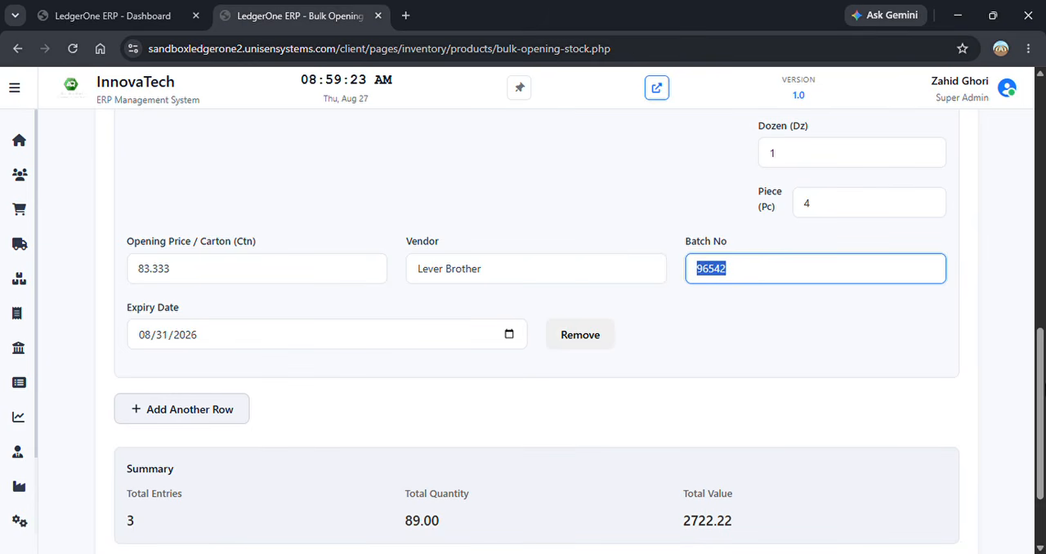
type("545254")
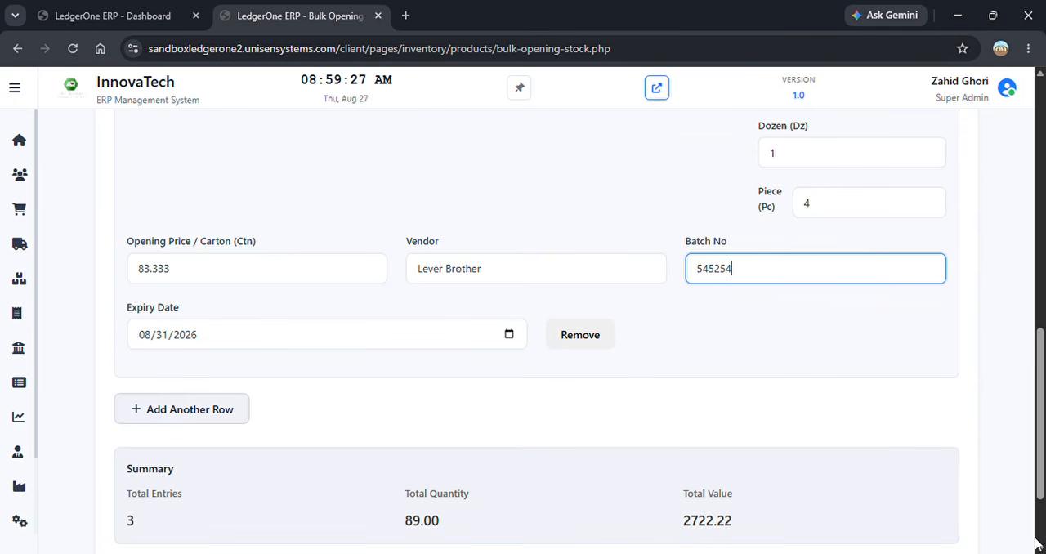
- Set the Sample2 row's opening price per carton to 83.33 and save the bulk opening stock
scroll(938, 497, "down", 2)
left_click(937, 492)
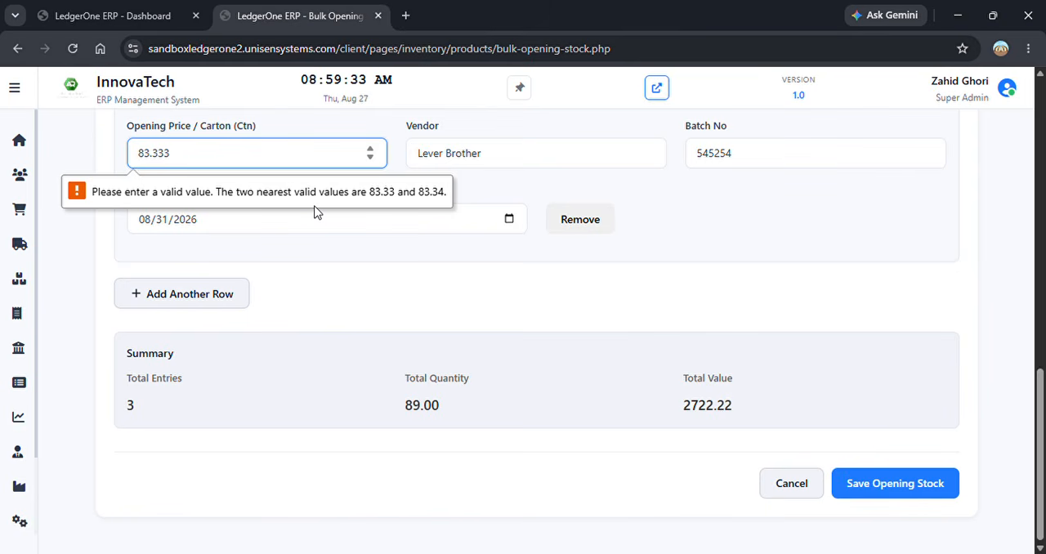
key("BackSpace")
left_click(872, 476)
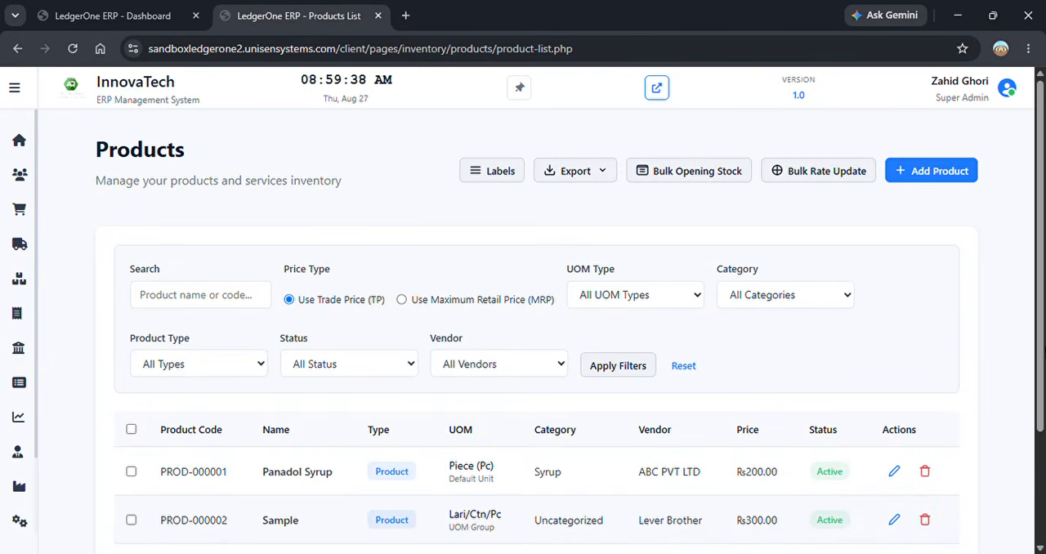
- Open the inventory Stock Position report and examine the opening balances and stock values of Panadol Syrup and Sample2
scroll(840, 365, "down", 2)
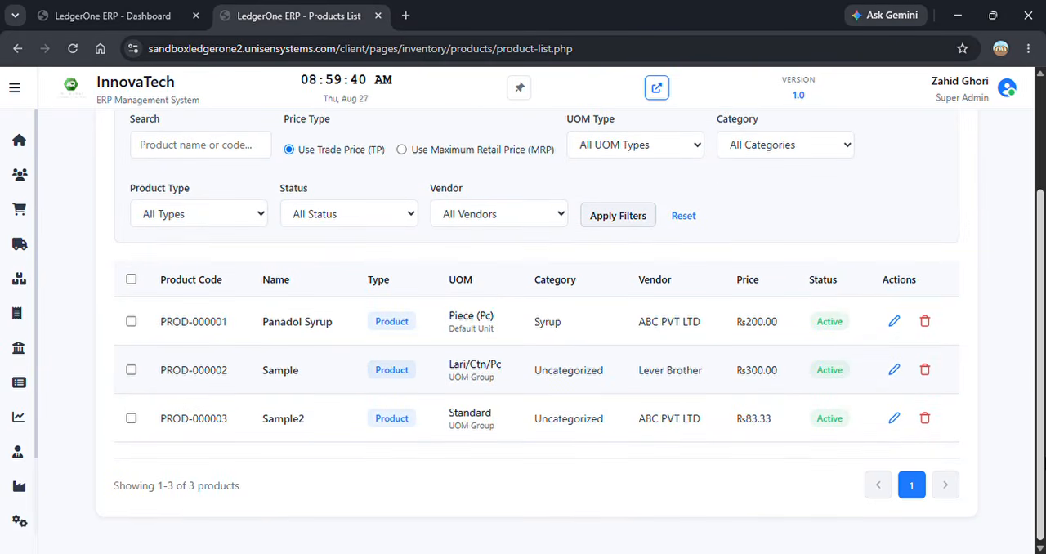
scroll(917, 271, "up", 2)
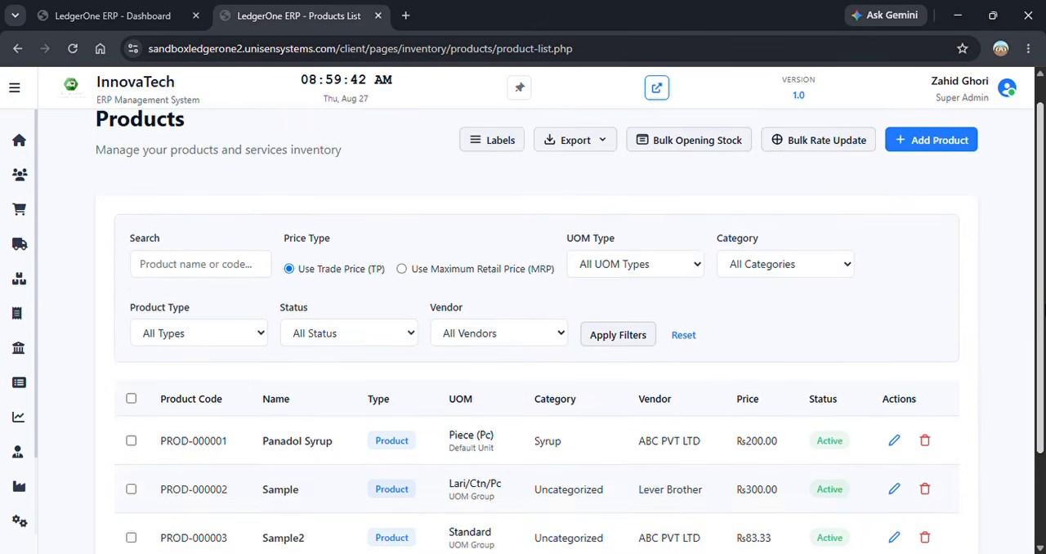
mouse_move(70, 384)
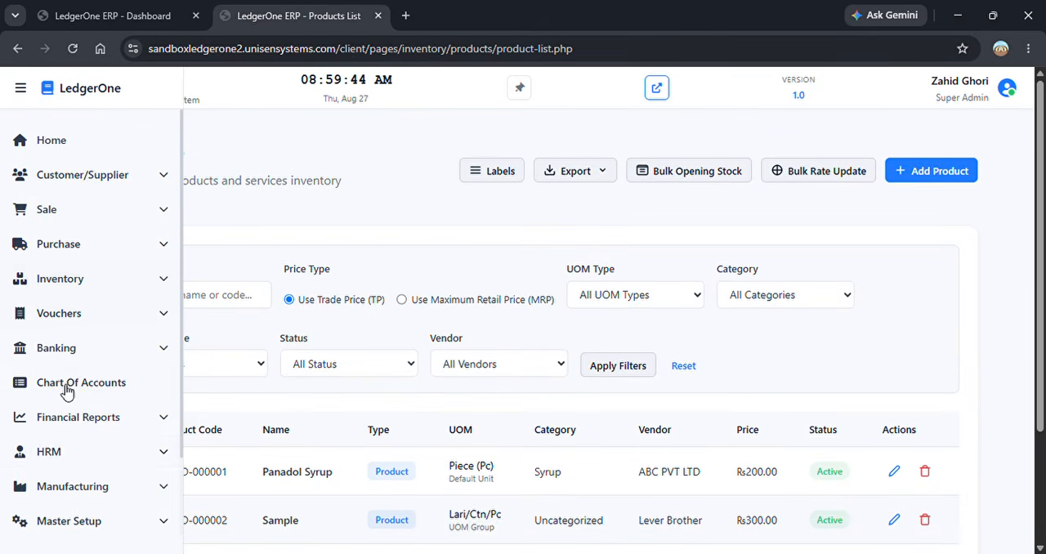
left_click(116, 425)
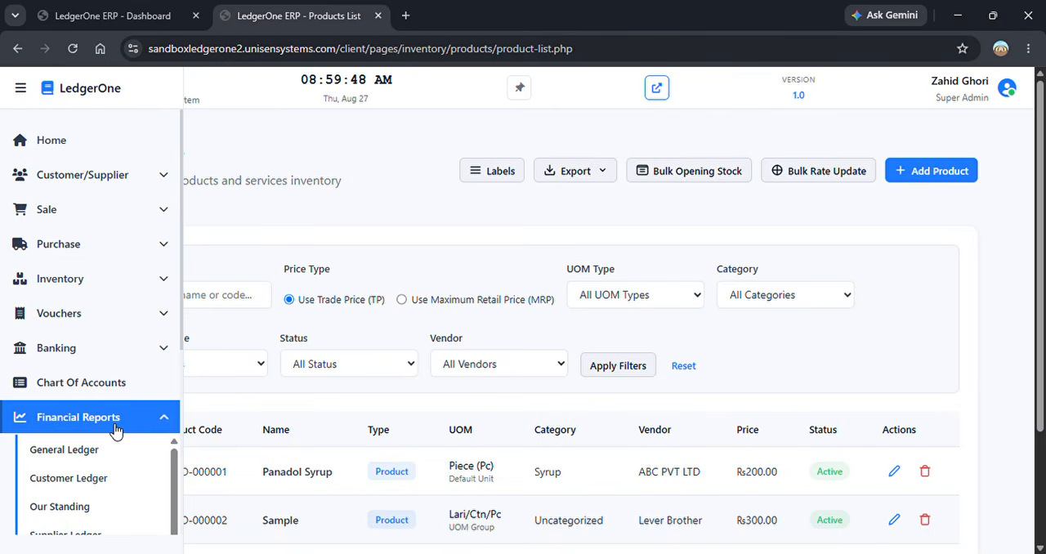
left_click(115, 428)
left_click(111, 284)
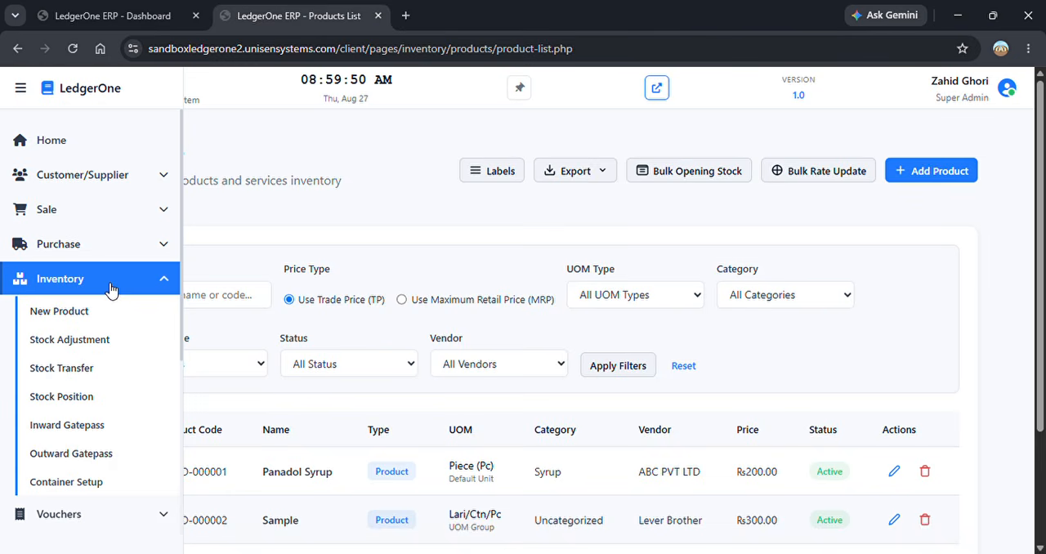
left_click(85, 403)
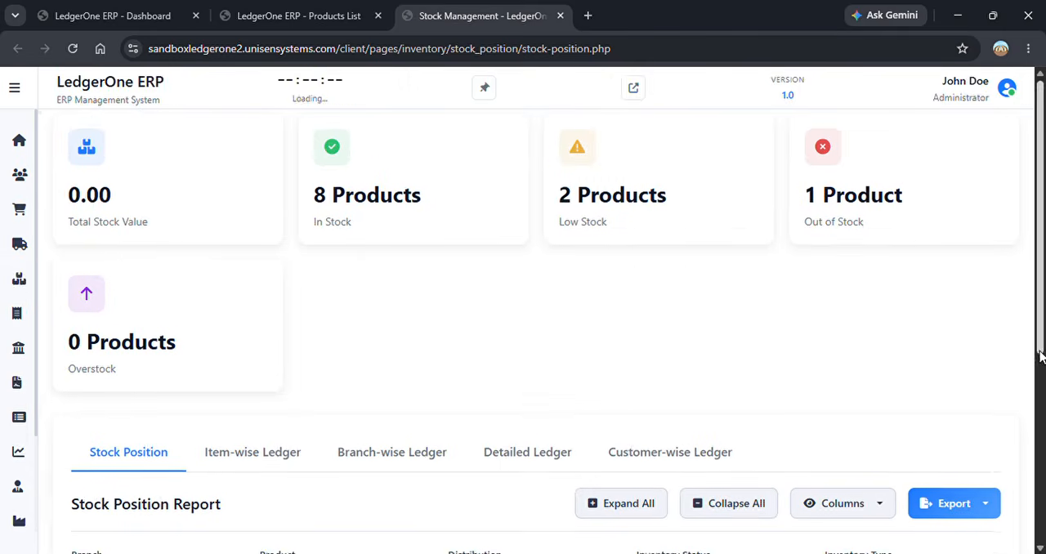
scroll(1040, 299, "down", 6)
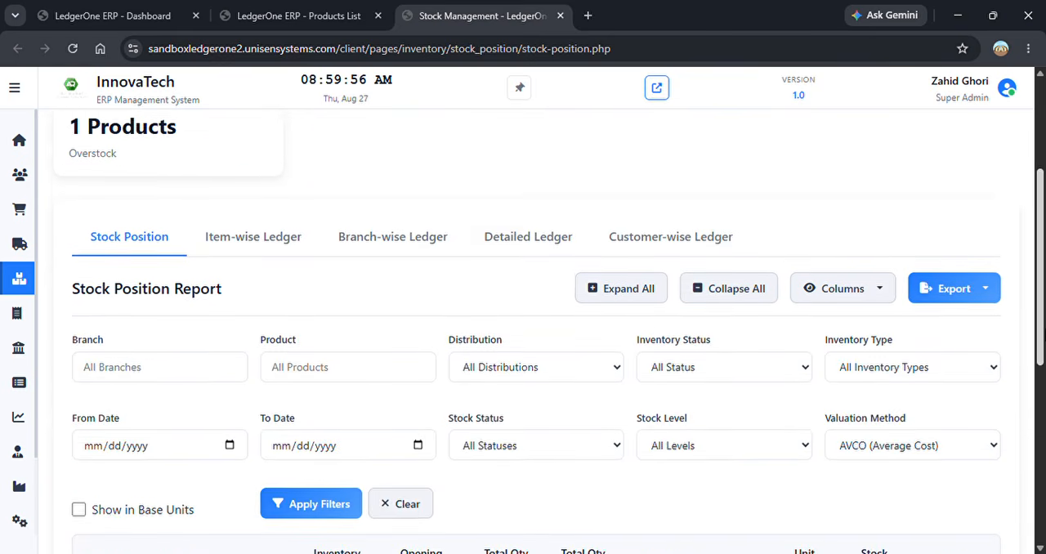
scroll(524, 327, "down", 1)
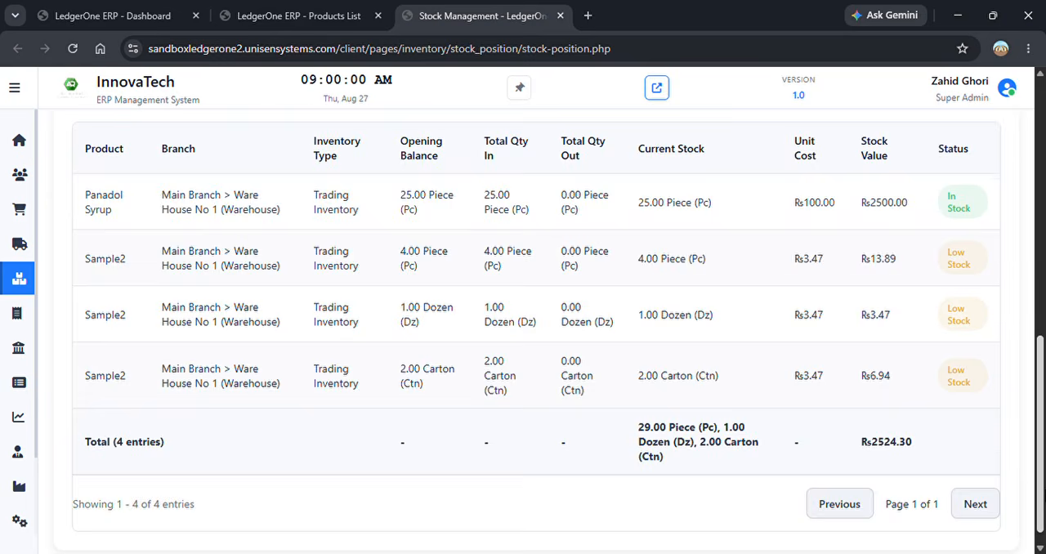
scroll(549, 331, "up", 1)
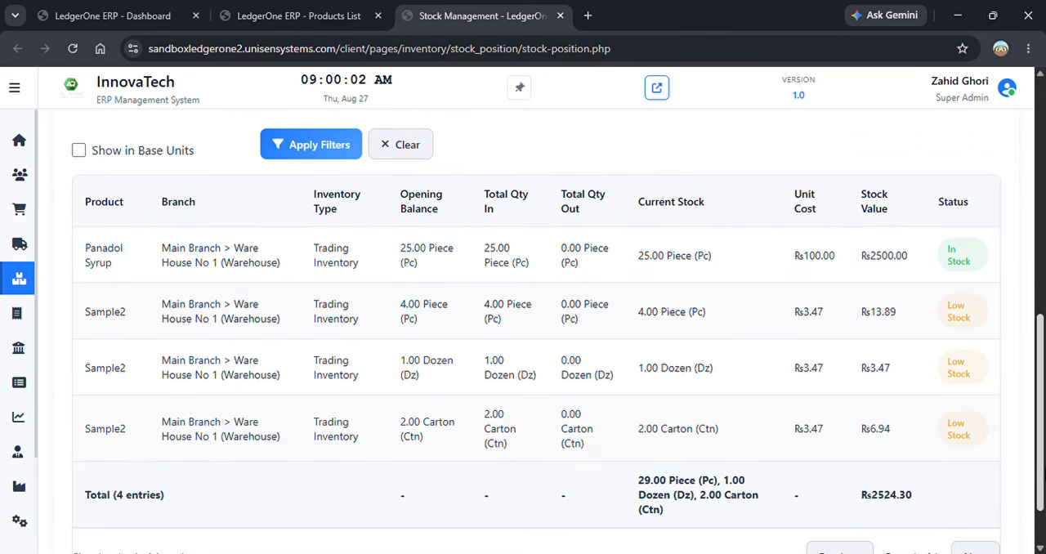